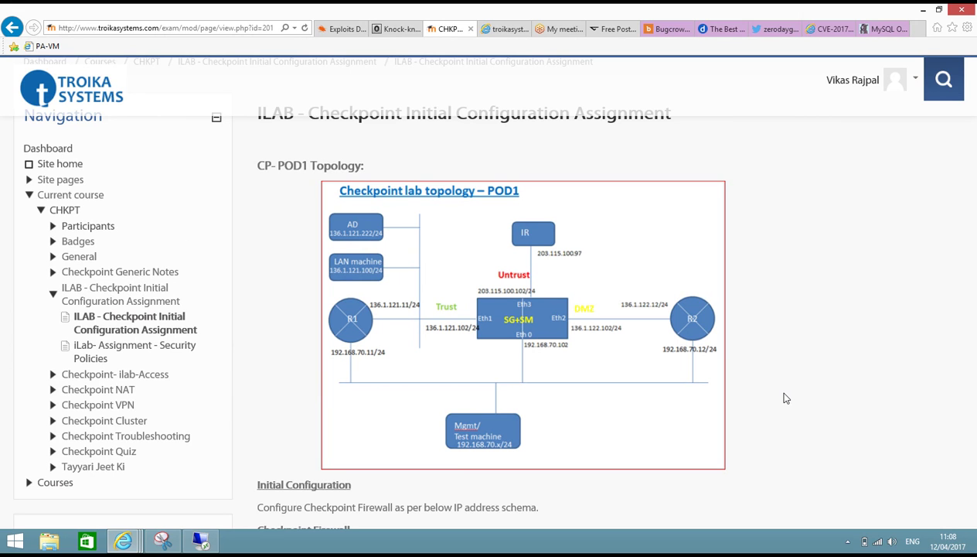
- Scroll to the Initial Configuration interface addresses and routes, then bring up the remote lab desktop
{"action": "scroll", "coordinate": [780, 395], "scroll_direction": "down", "scroll_amount": 4}
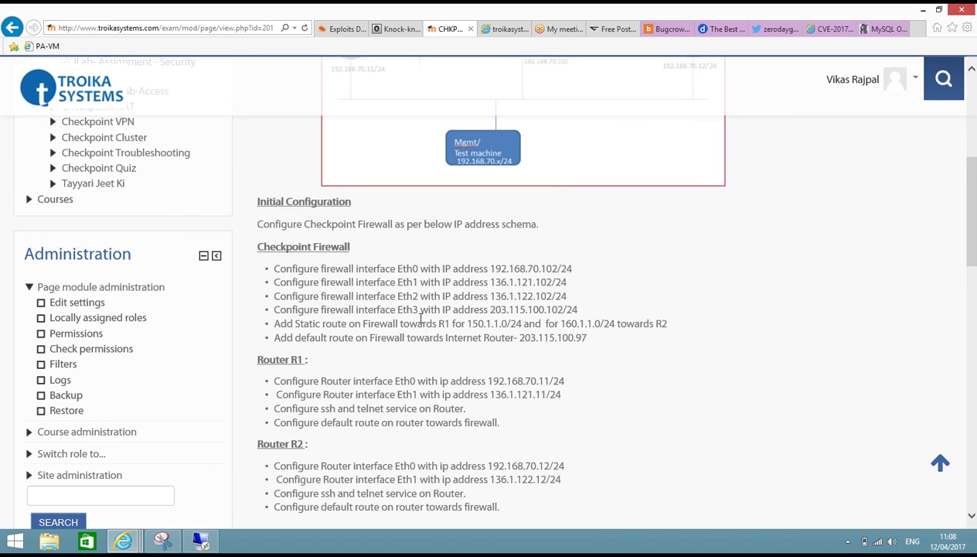
{"action": "scroll", "coordinate": [421, 317], "scroll_direction": "down", "scroll_amount": 1}
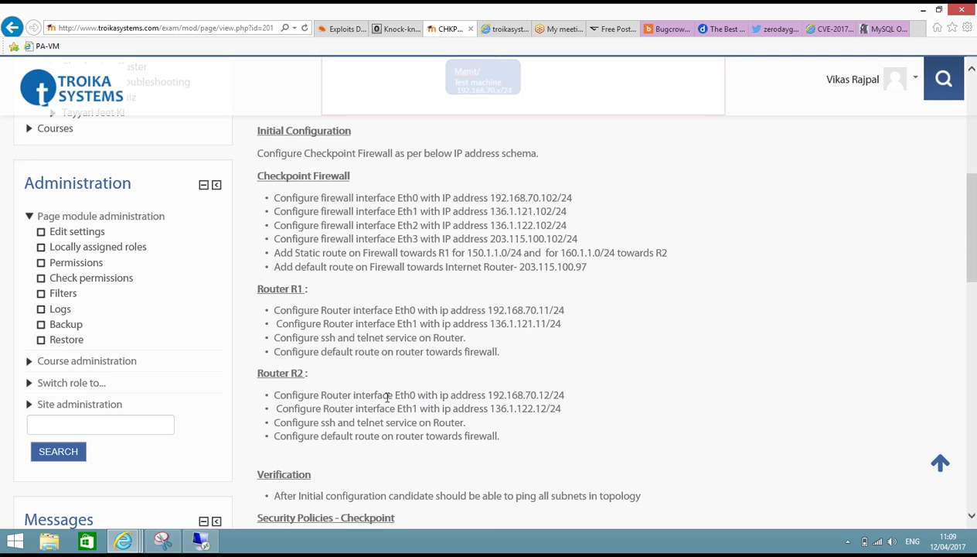
{"action": "left_click", "coordinate": [201, 541]}
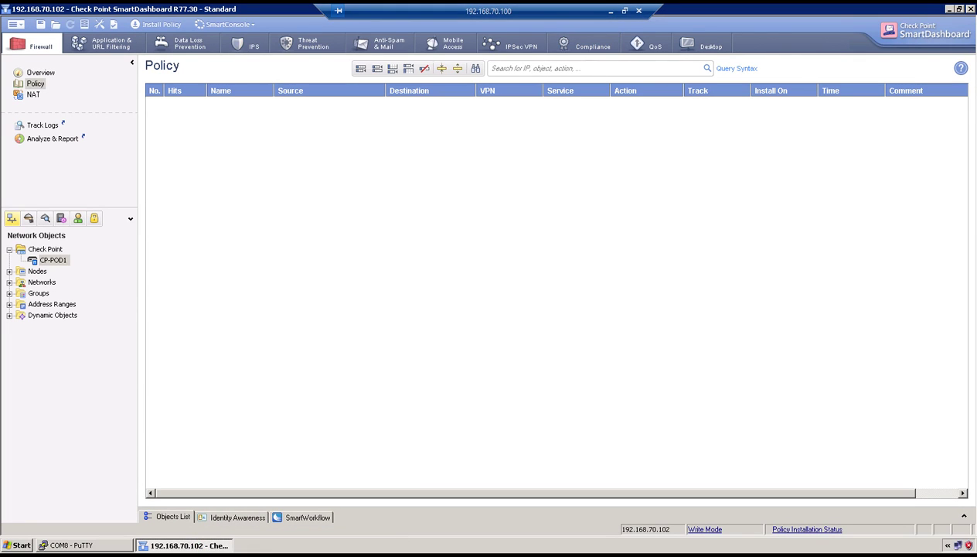
- Quit SmartDashboard saving the policy, end the PuTTY console session, and launch Mozilla Firefox
{"action": "left_click", "coordinate": [970, 8]}
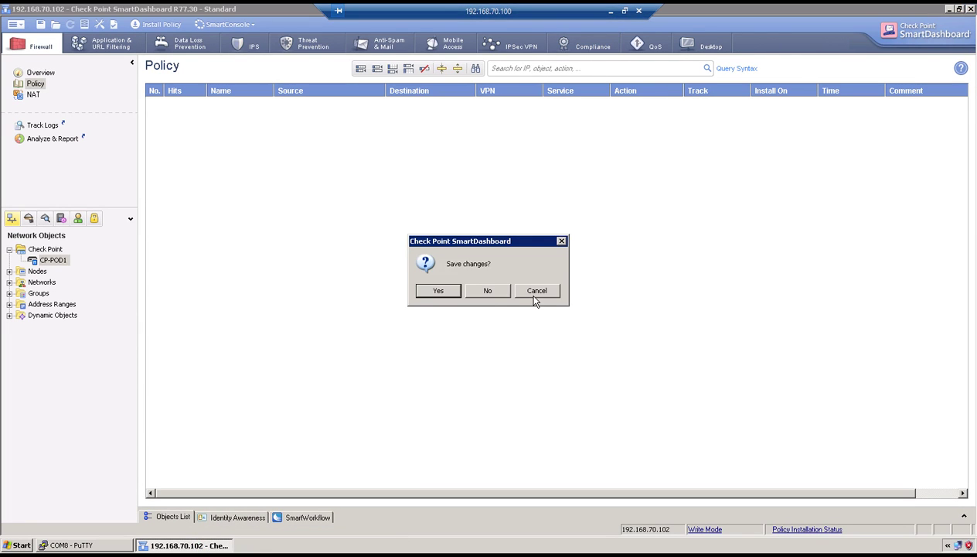
{"action": "left_click", "coordinate": [439, 291]}
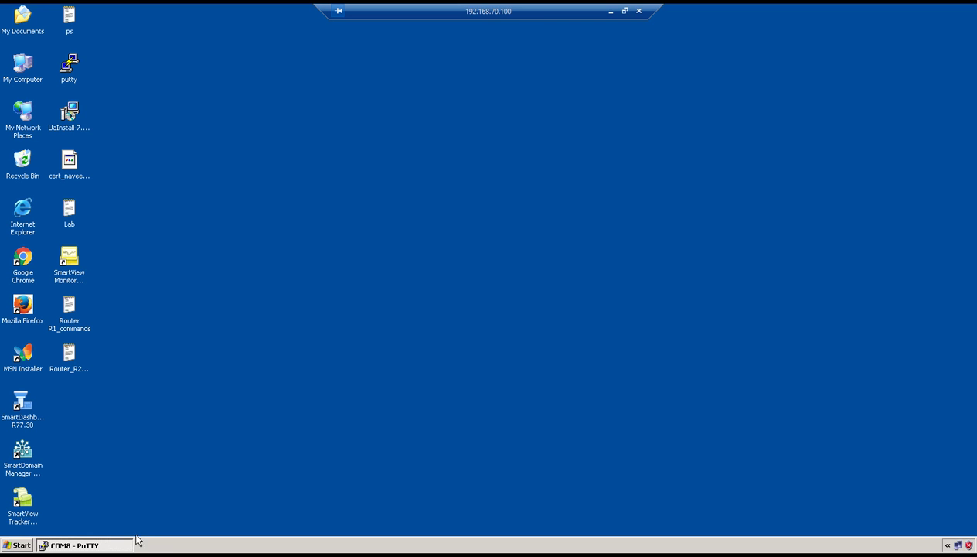
{"action": "left_click", "coordinate": [75, 541]}
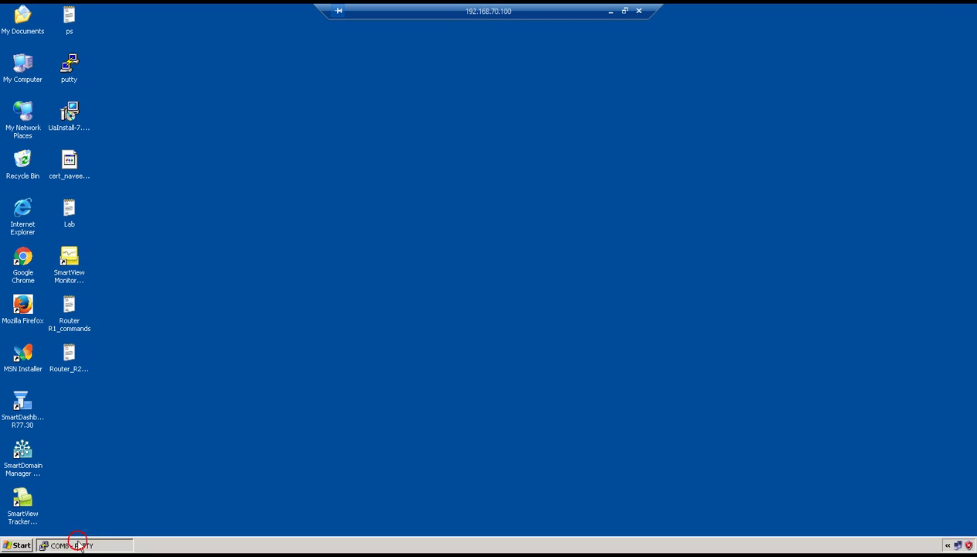
{"action": "left_click", "coordinate": [970, 8]}
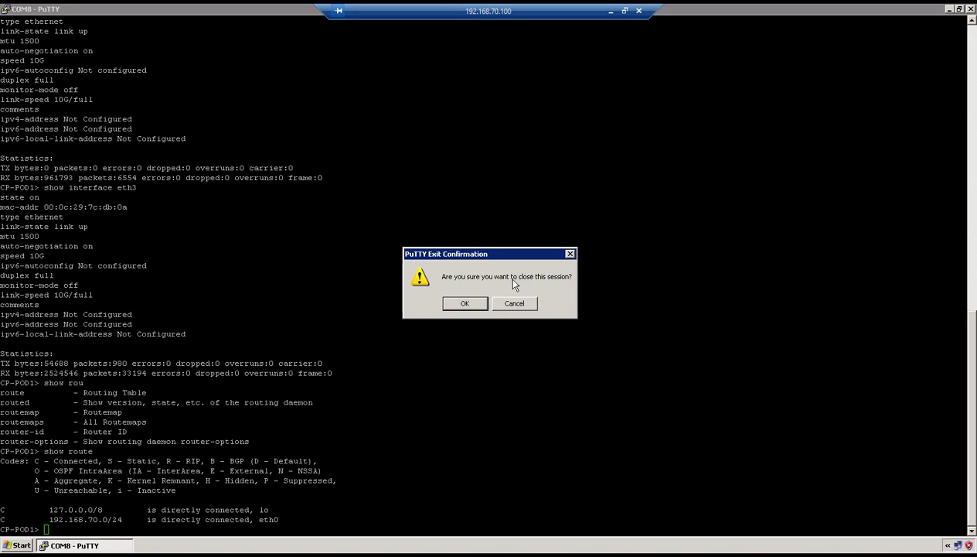
{"action": "left_click", "coordinate": [467, 302]}
{"action": "left_click", "coordinate": [334, 326]}
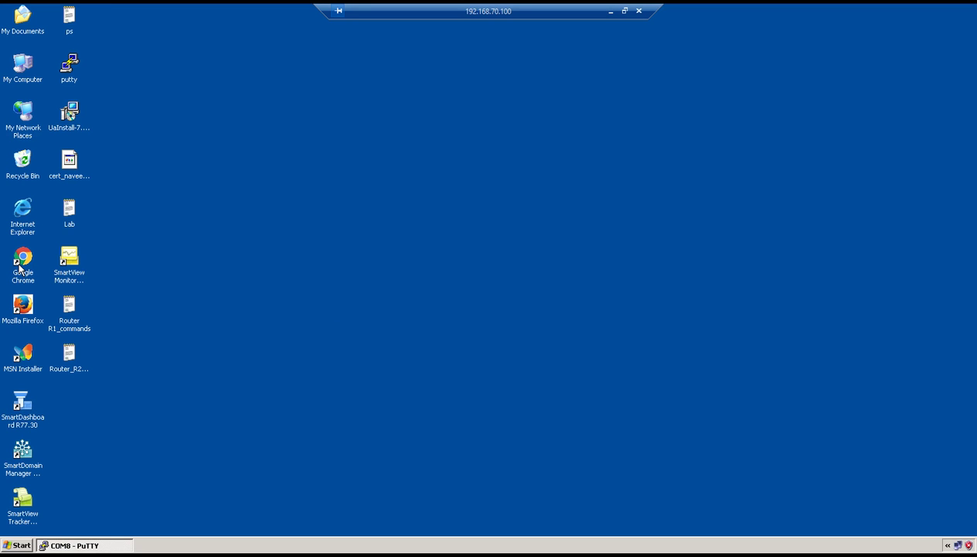
{"action": "double_click", "coordinate": [23, 303]}
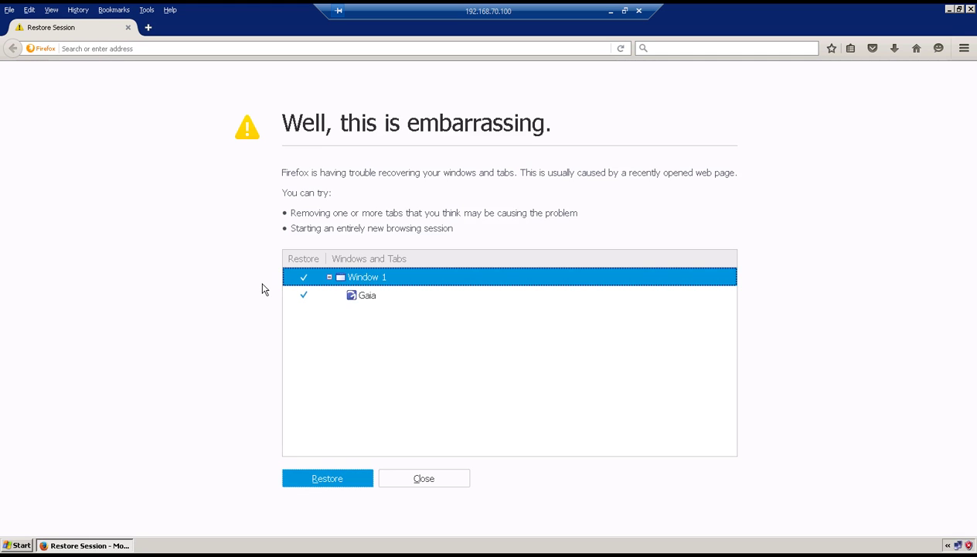
{"action": "left_click", "coordinate": [162, 48]}
{"action": "type", "text": "https"}
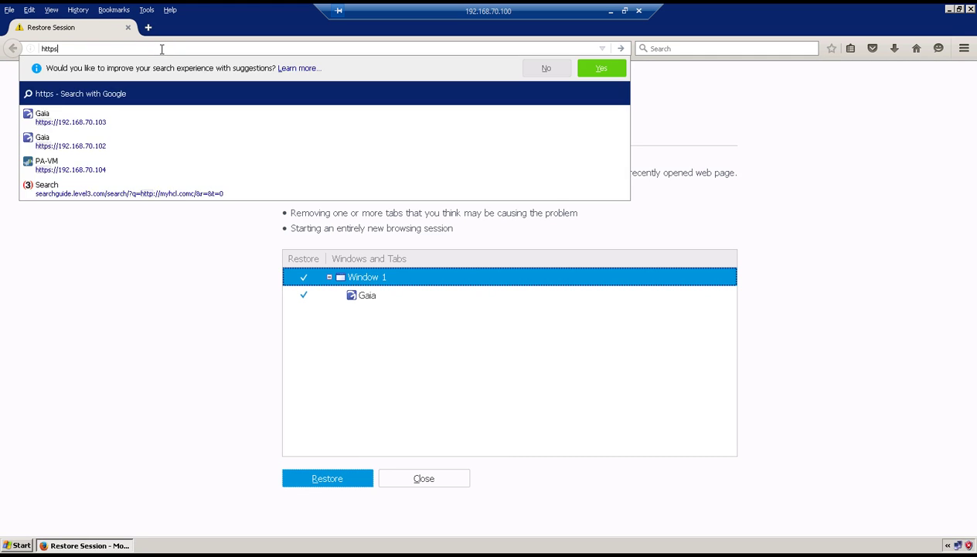
{"action": "type", "text": "://192.168"}
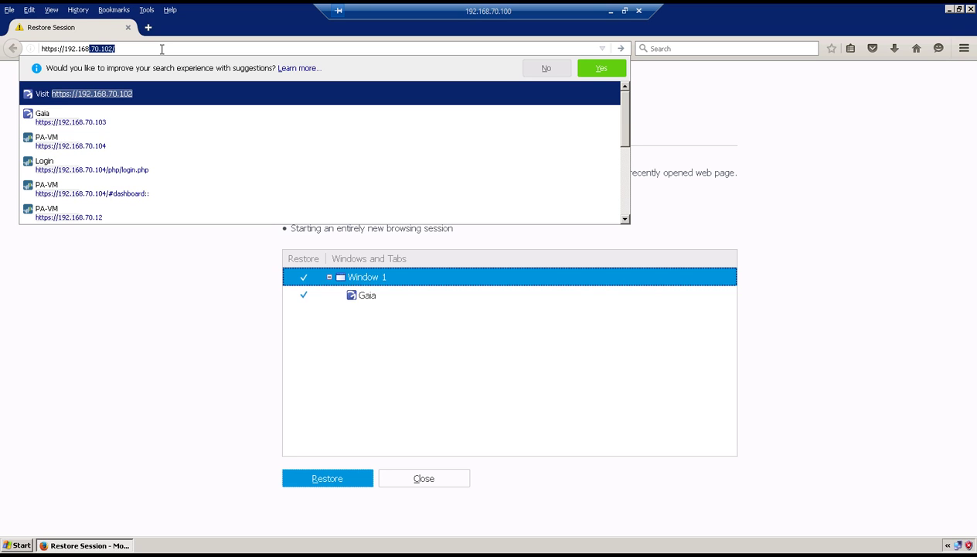
{"action": "type", "text": ".70.102"}
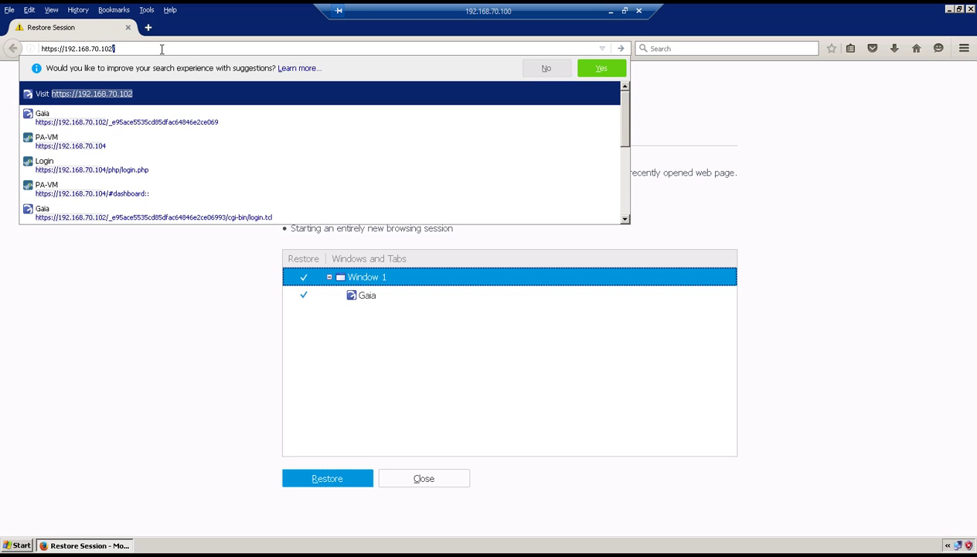
{"action": "key", "text": "Return"}
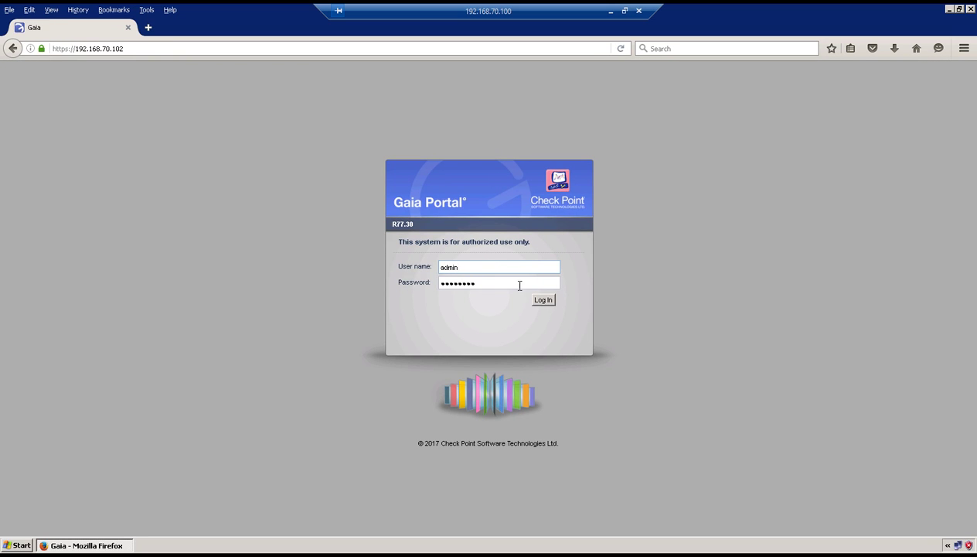
- Log in to Gaia Portal, check the lab instructions, then open Network Interfaces
{"action": "left_click", "coordinate": [538, 300]}
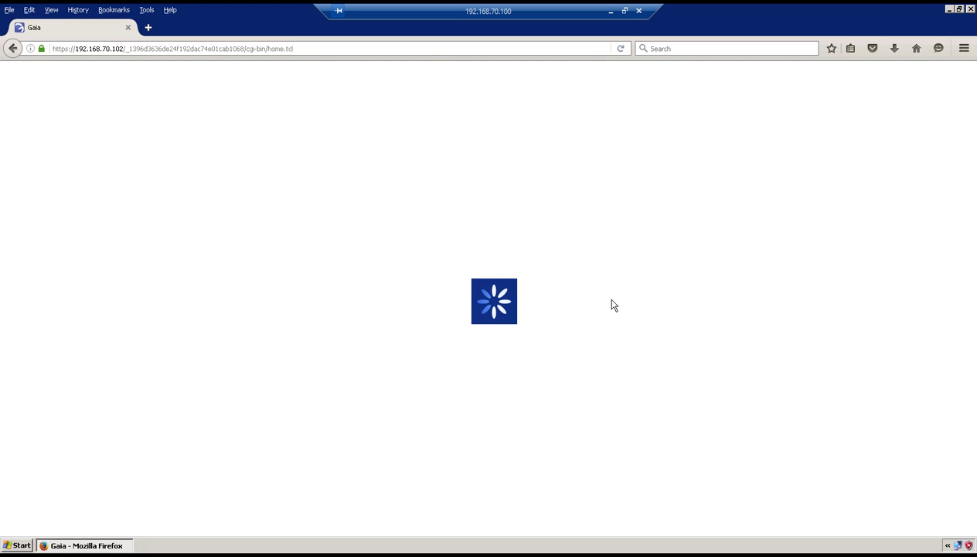
{"action": "left_click", "coordinate": [611, 11]}
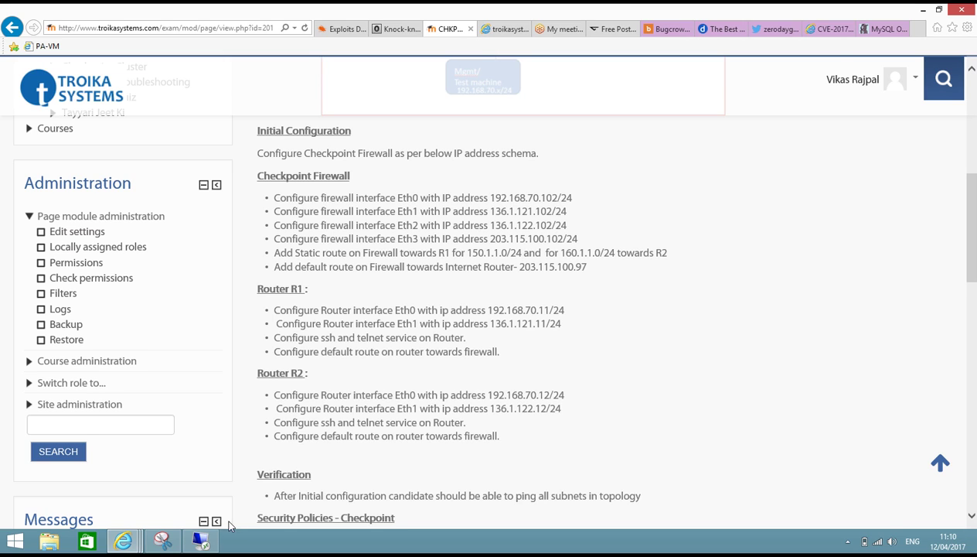
{"action": "left_click", "coordinate": [200, 544]}
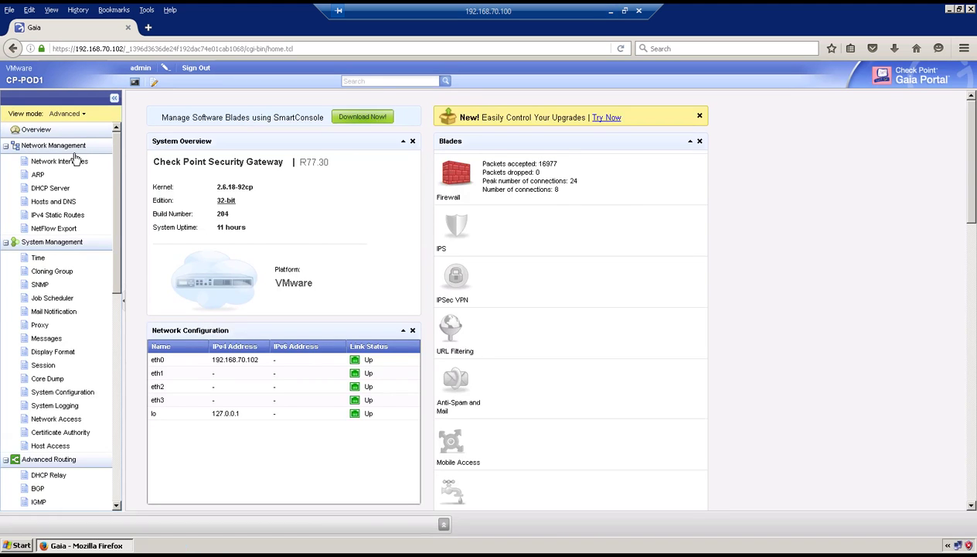
{"action": "left_click", "coordinate": [69, 161]}
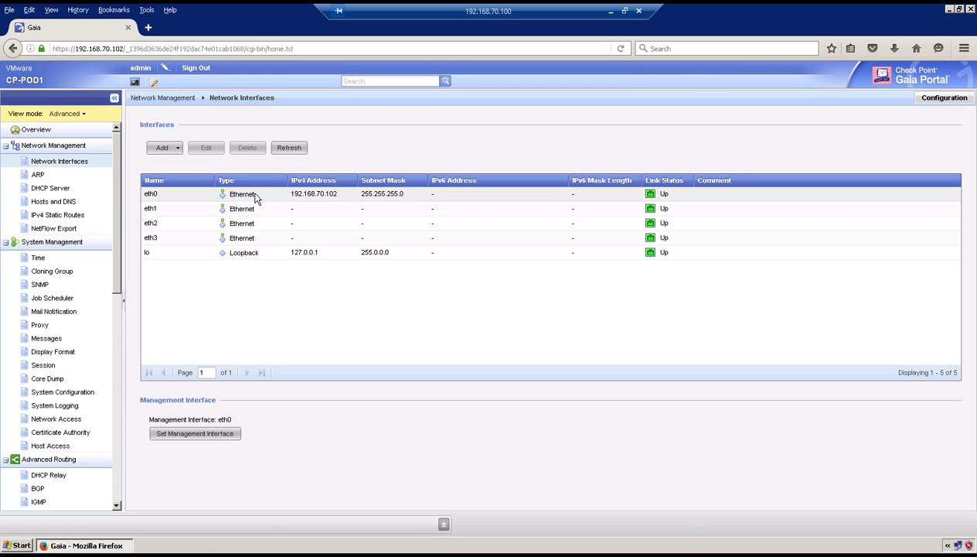
- Give eth1 address 136.1.121.102 with mask 255.255.255.0, then select eth2
{"action": "double_click", "coordinate": [246, 209]}
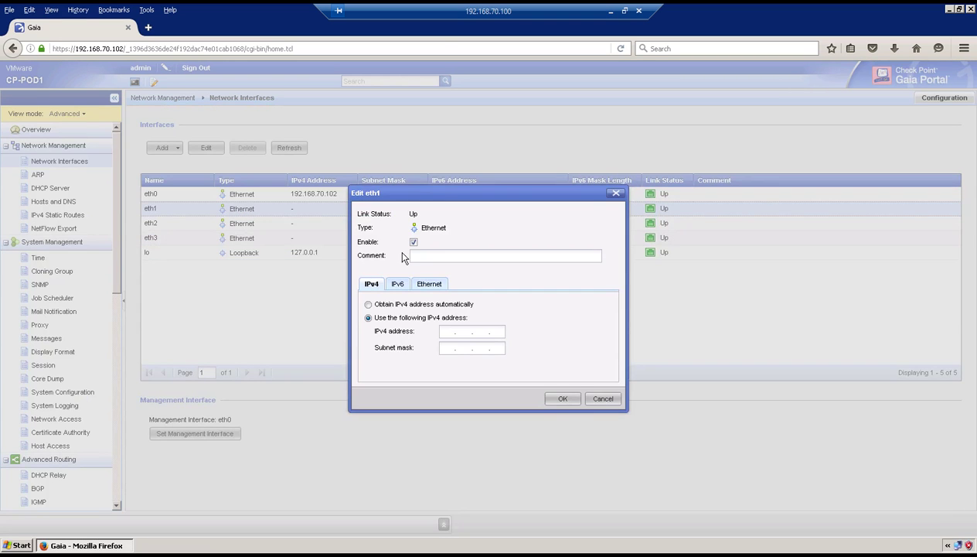
{"action": "left_click", "coordinate": [442, 332]}
{"action": "type", "text": "1361.121102255255255"}
{"action": "left_click", "coordinate": [558, 398]}
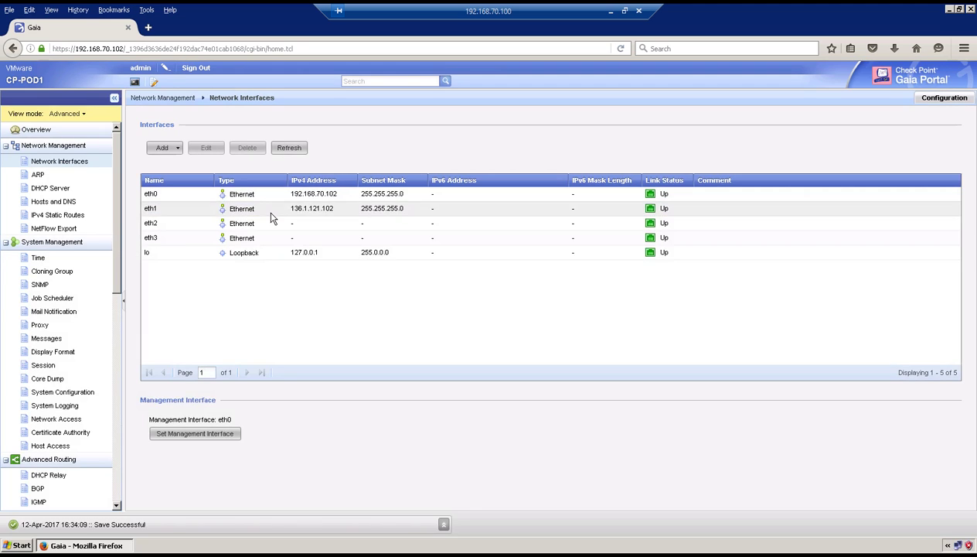
{"action": "left_click", "coordinate": [263, 222]}
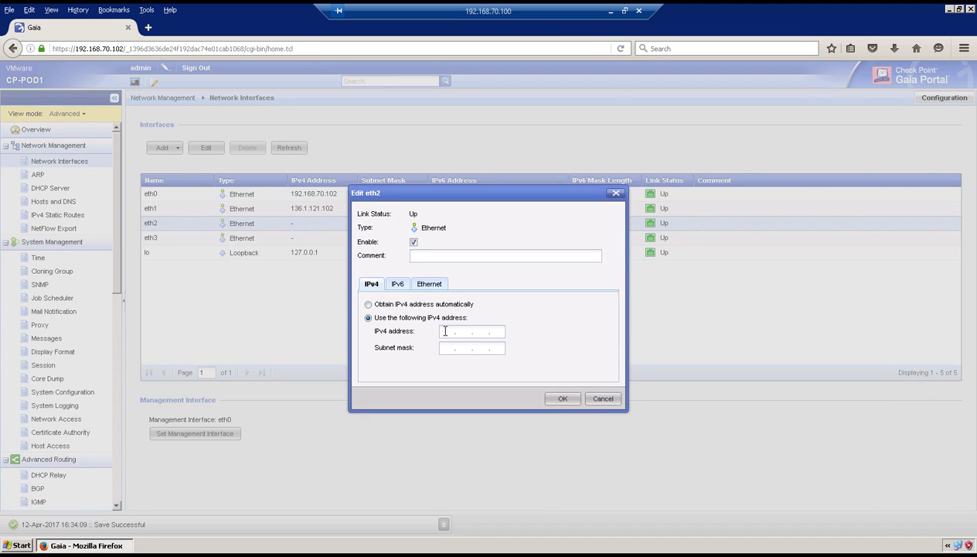
- Set eth2's IPv4 address to 136.1.122.102 with subnet mask 255.255.255.0
{"action": "left_click", "coordinate": [446, 331]}
{"action": "type", "text": "136 . 1 . 122 . 102"}
{"action": "key", "text": "Tab"}
{"action": "type", "text": "255.255.255.0"}
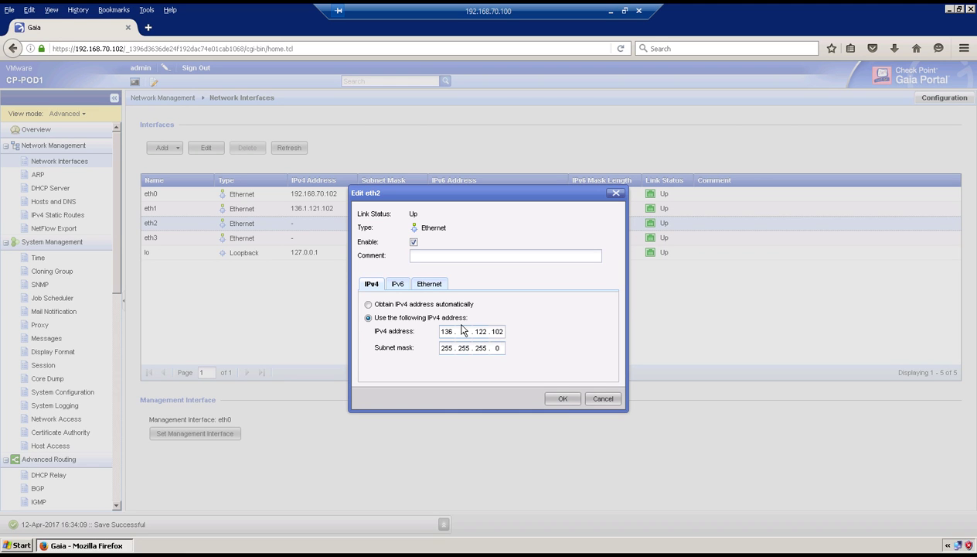
{"action": "left_click", "coordinate": [557, 398]}
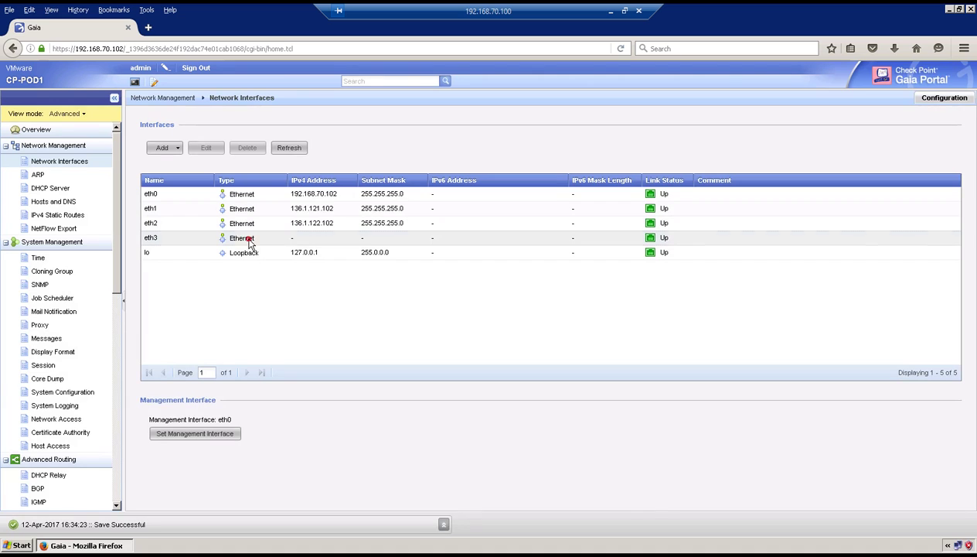
- Set eth3's IPv4 address to 203.115.100.102 with subnet mask 255.255.255.0
{"action": "double_click", "coordinate": [240, 236]}
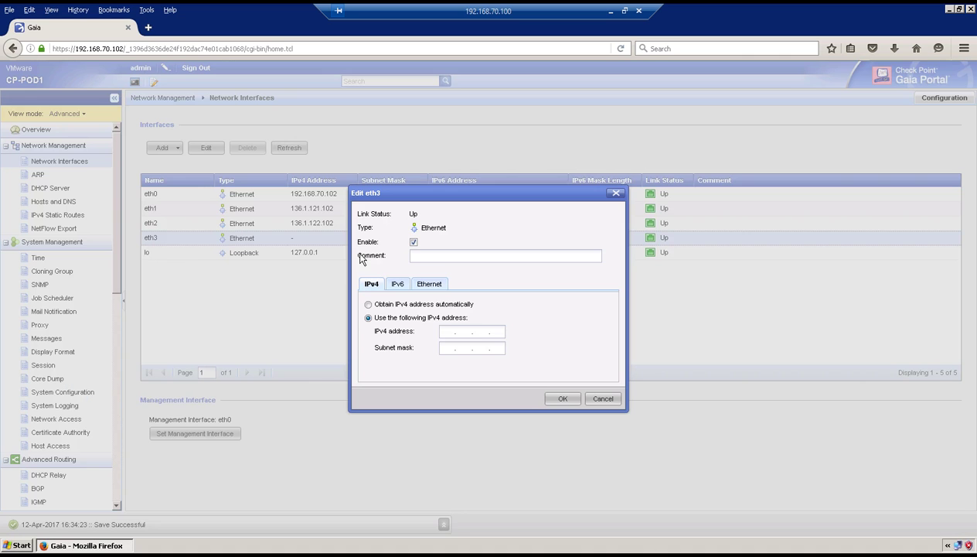
{"action": "left_click", "coordinate": [446, 330]}
{"action": "type", "text": "203 . 115 . 100 . "}
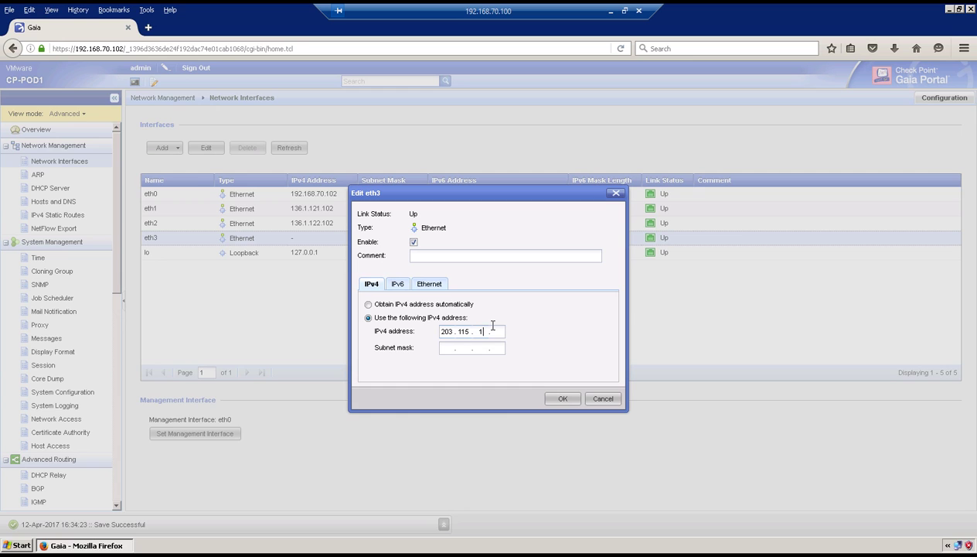
{"action": "type", "text": "102"}
{"action": "key", "text": "Tab"}
{"action": "type", "text": "255 . 255 . 255 . 0"}
{"action": "left_click", "coordinate": [563, 398]}
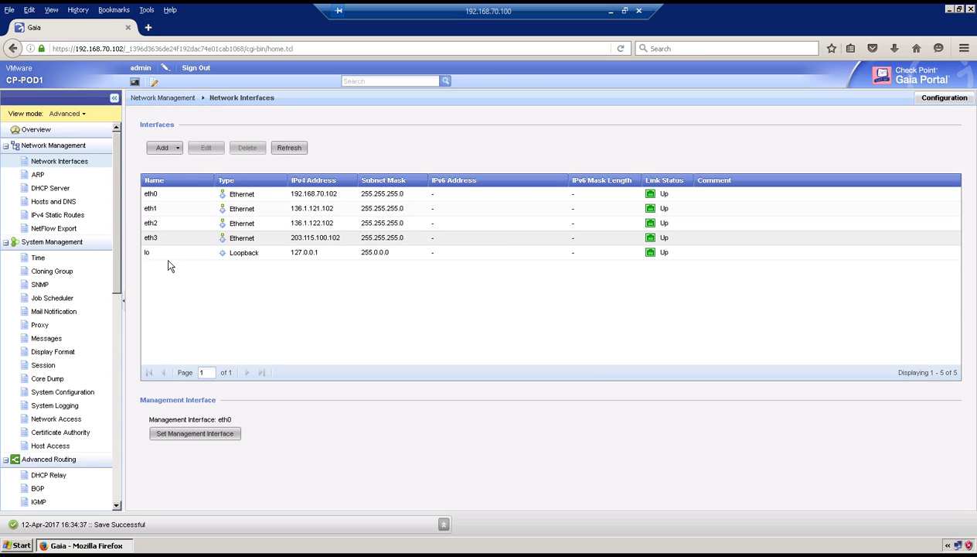
{"action": "left_click", "coordinate": [56, 214]}
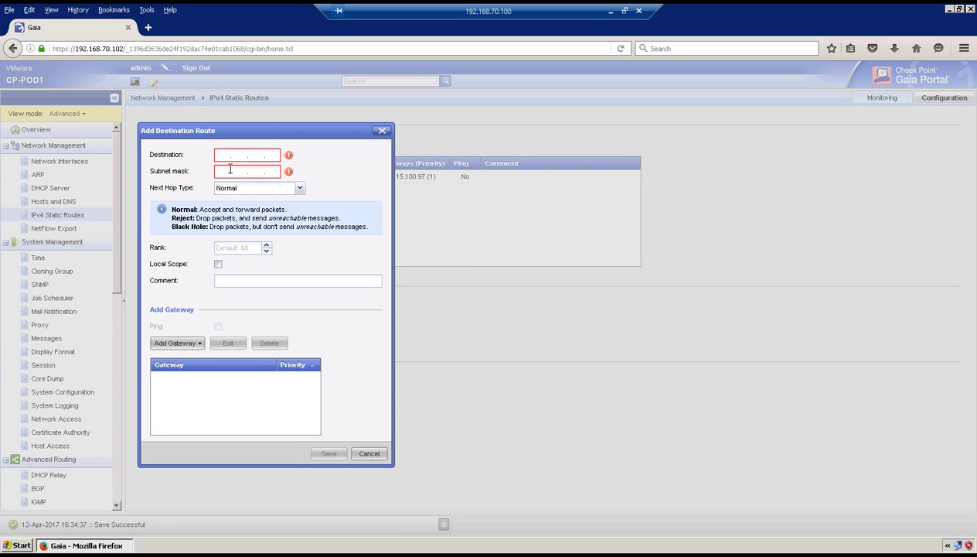
- Enter destination 150.1.1.0 and subnet mask 255.255.255.0 for the new static route
{"action": "left_click", "coordinate": [220, 154]}
{"action": "type", "text": "150.1.1.0"}
{"action": "key", "text": "Tab"}
{"action": "type", "text": "255 . 255 "}
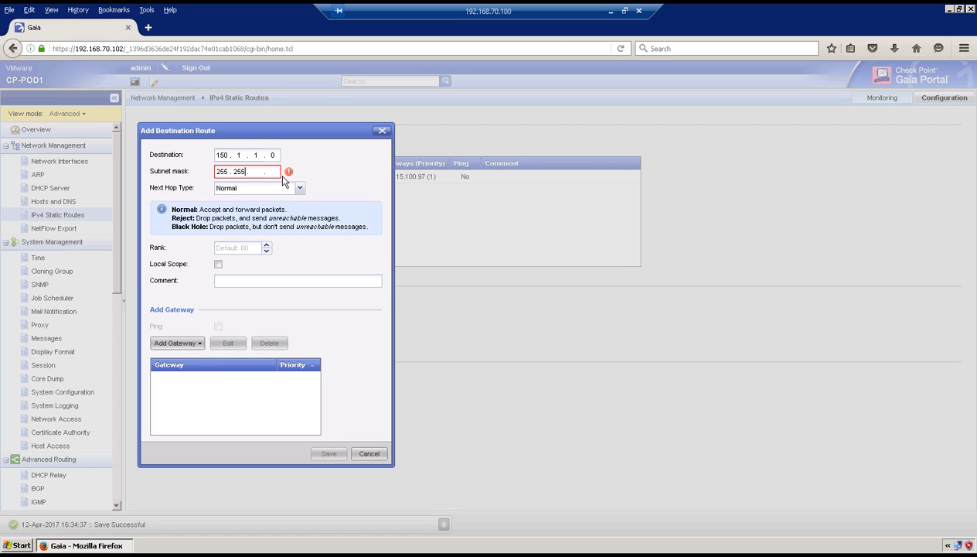
{"action": "type", "text": ". 255 . 0"}
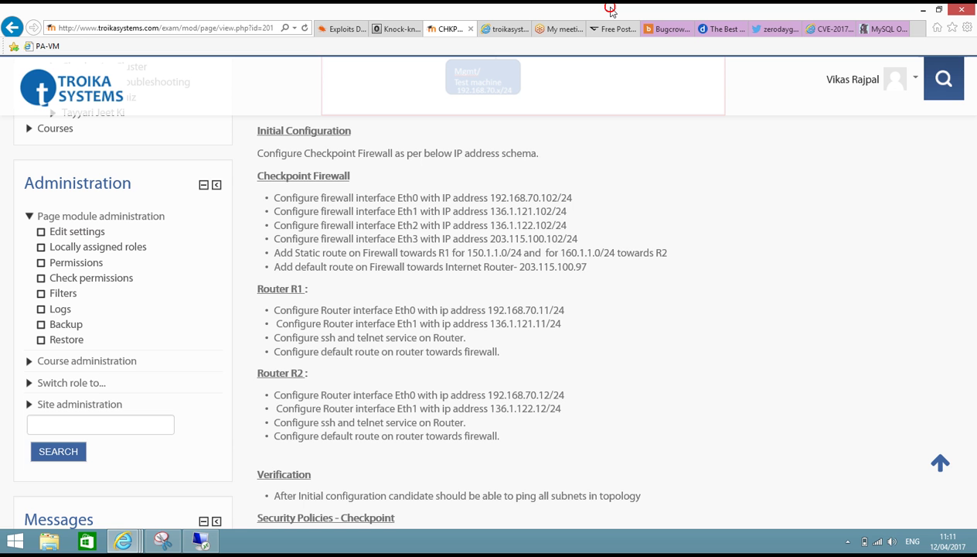
{"action": "left_click", "coordinate": [611, 11]}
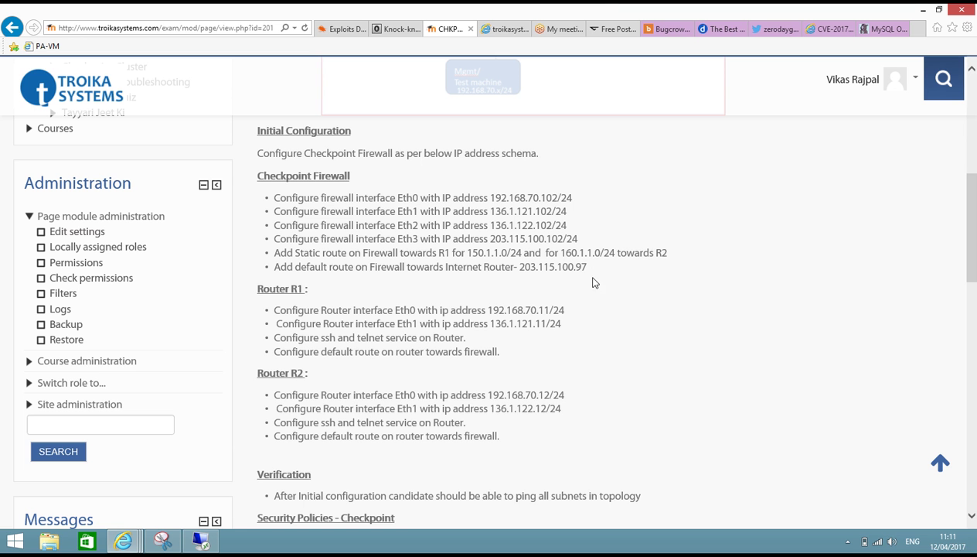
- Highlight the R1 route and 160.1.1.0 destination in the lab instructions, then scroll up to the diagram
{"action": "left_click_drag", "start_coordinate": [399, 253], "coordinate": [483, 253]}
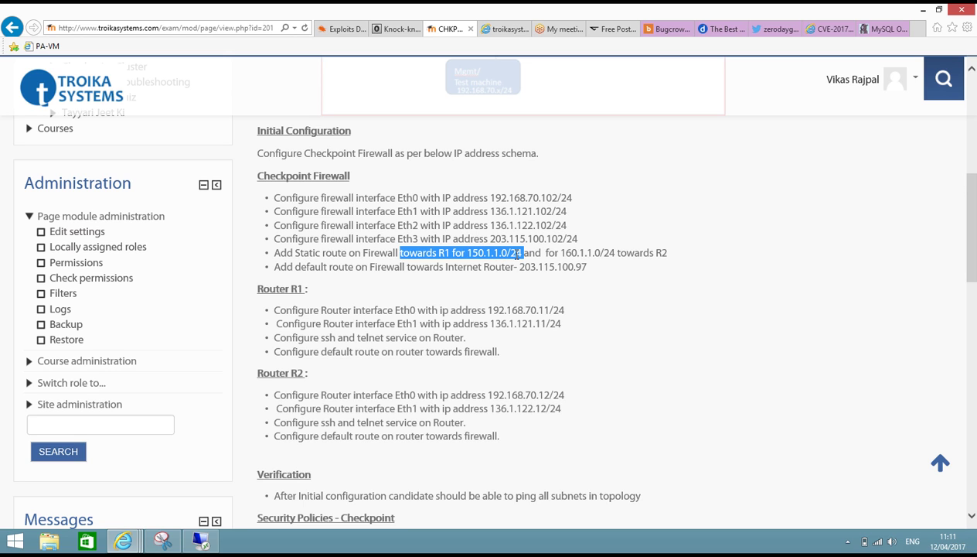
{"action": "left_click_drag", "start_coordinate": [560, 253], "coordinate": [600, 256]}
{"action": "scroll", "coordinate": [600, 262], "scroll_direction": "up", "scroll_amount": 5}
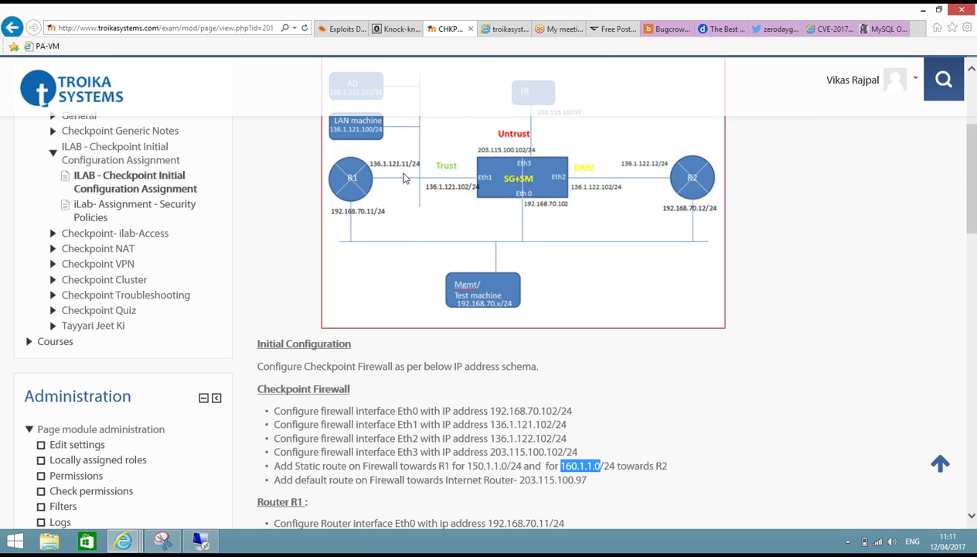
- Add gateway 136.1.121.11 by IP address to the 150.1.1.0/24 route and save it
{"action": "left_click", "coordinate": [200, 540]}
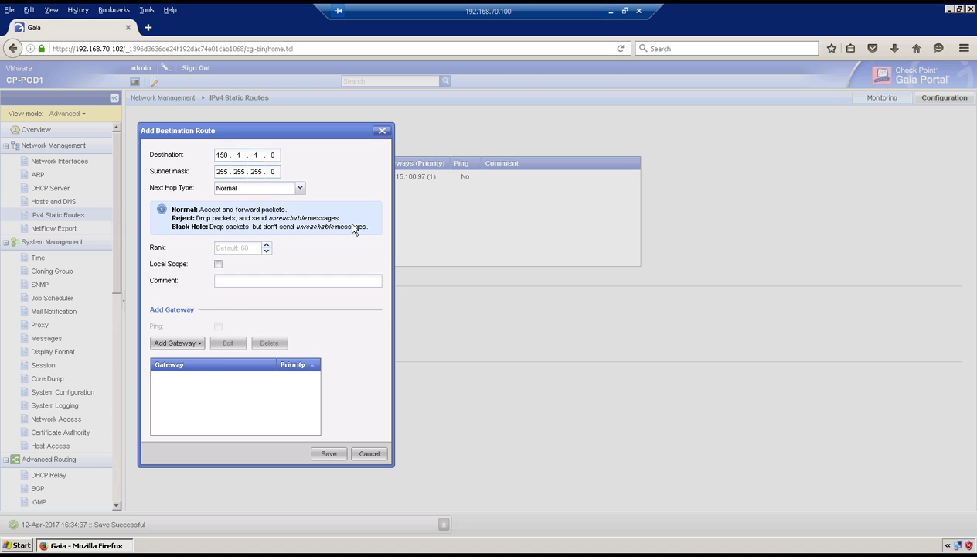
{"action": "left_click", "coordinate": [178, 342]}
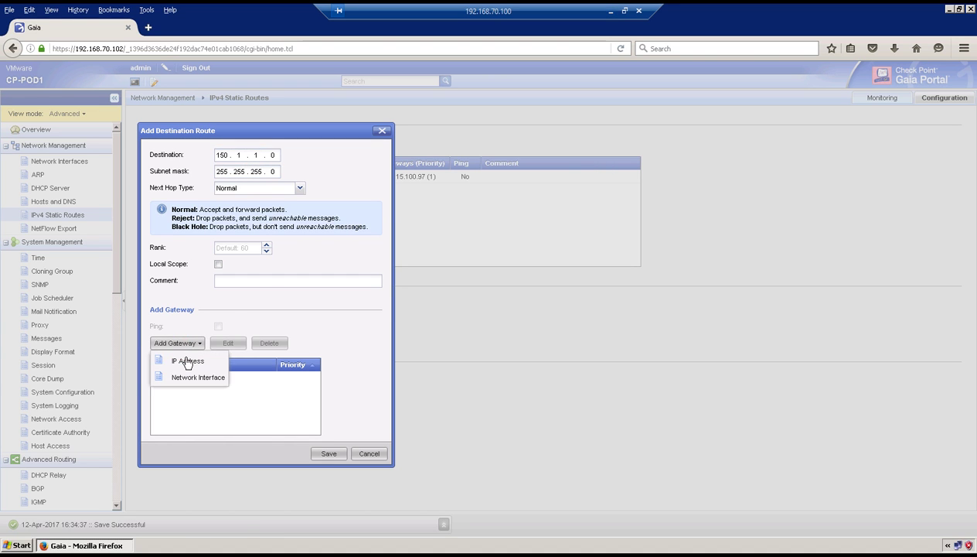
{"action": "left_click", "coordinate": [186, 360]}
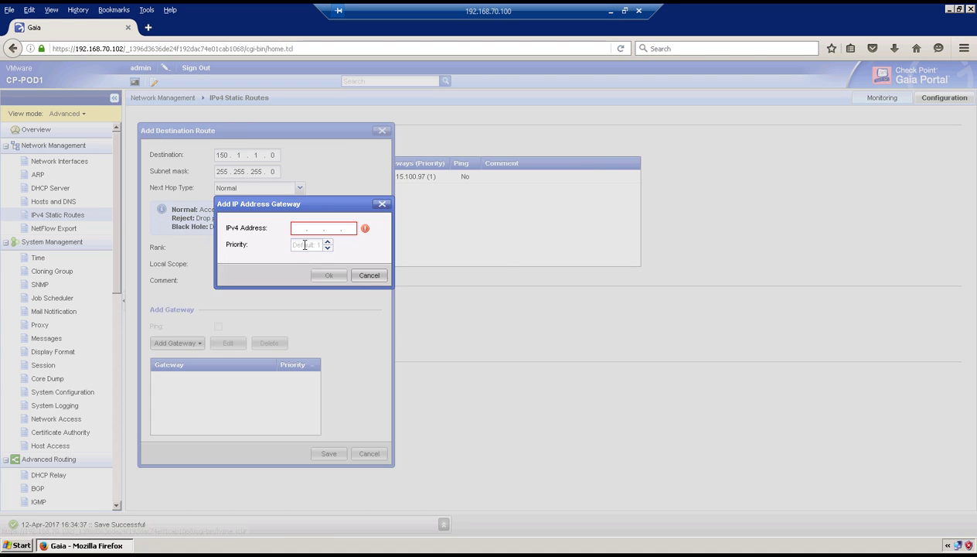
{"action": "left_click", "coordinate": [300, 229]}
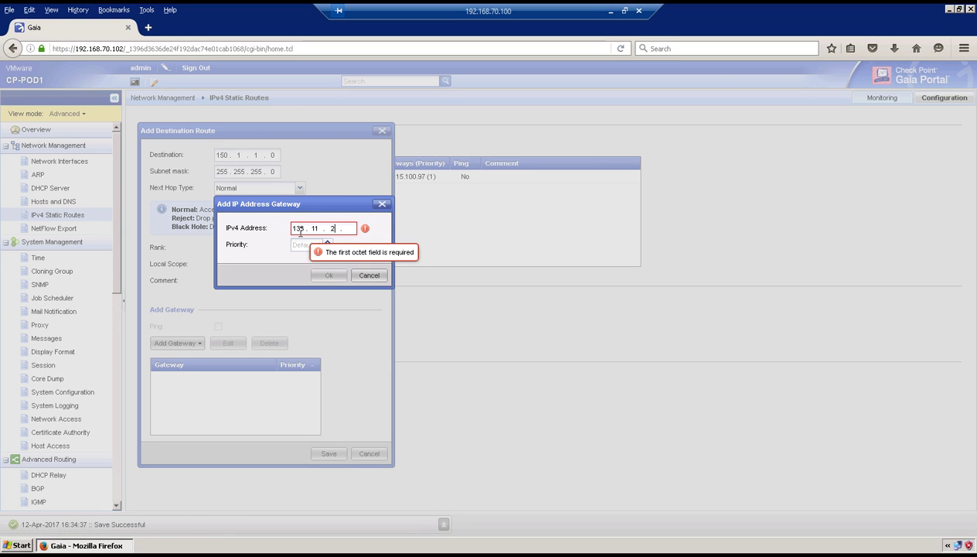
{"action": "key", "text": "BackSpace"}
{"action": "key", "text": "BackSpace"}
{"action": "key", "text": "BackSpace"}
{"action": "type", "text": "."}
{"action": "type", "text": "121.11"}
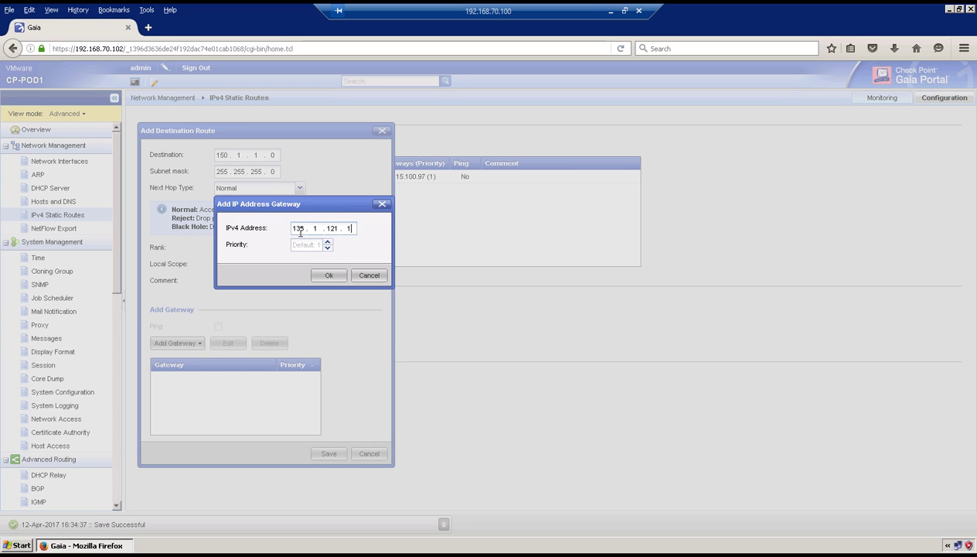
{"action": "left_click", "coordinate": [329, 276]}
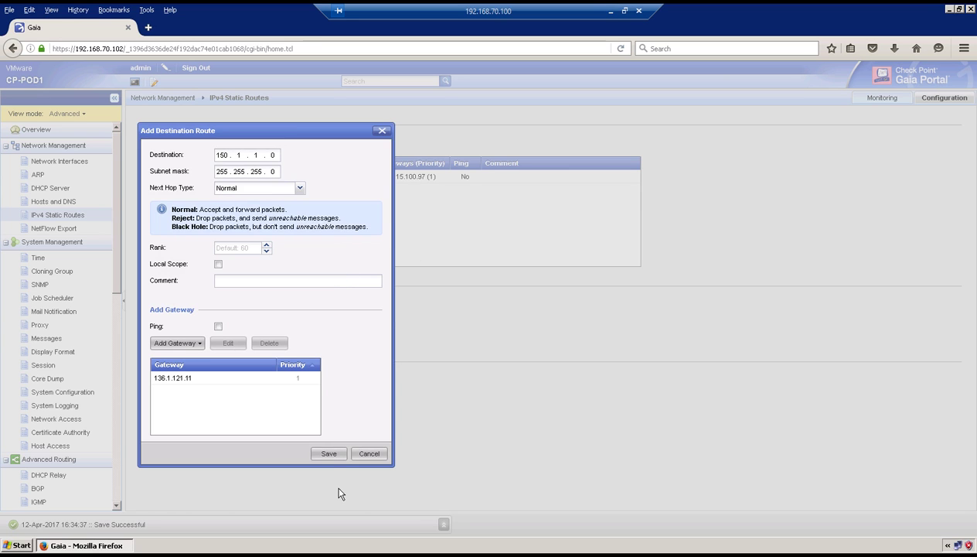
{"action": "left_click", "coordinate": [330, 455]}
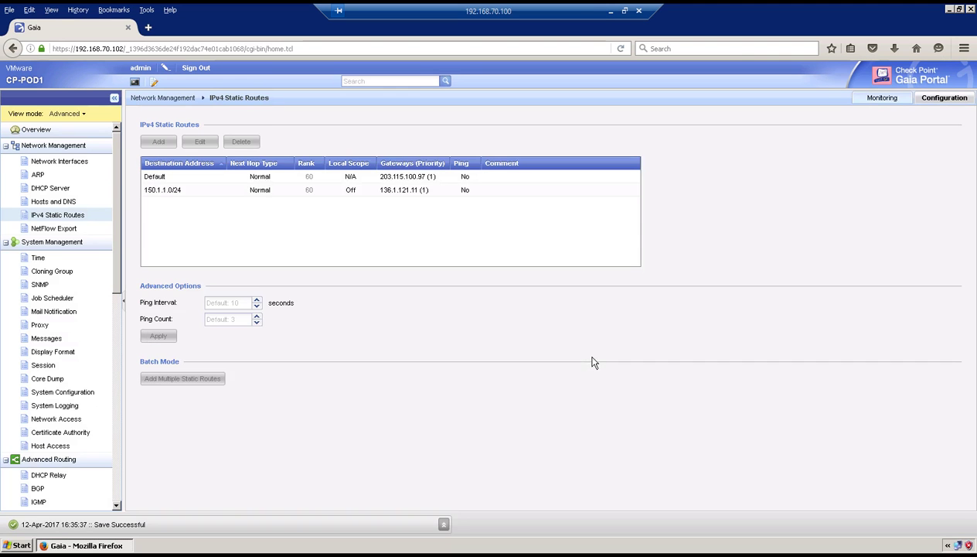
- Start a second static route with destination 160.1.1.0 and mask 255.255.255.0
{"action": "left_click", "coordinate": [158, 143]}
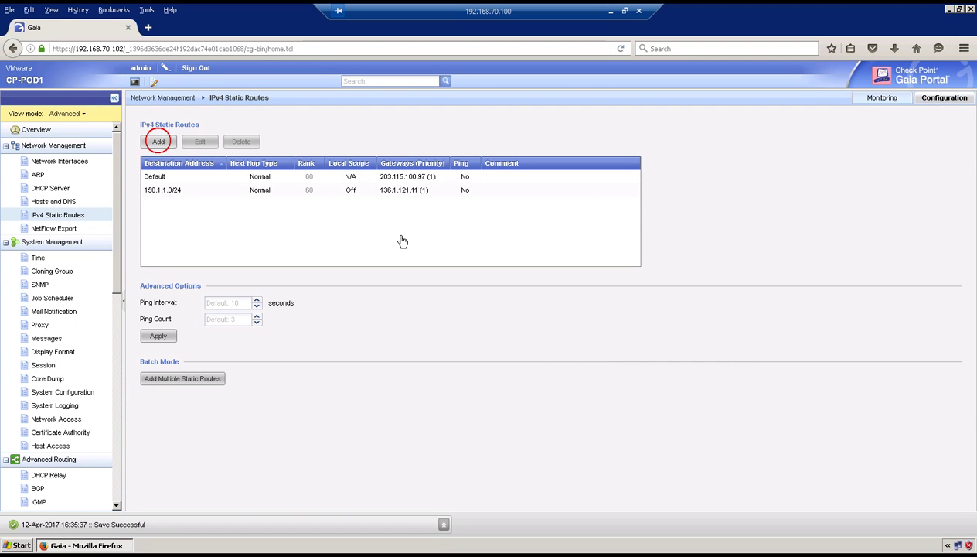
{"action": "left_click", "coordinate": [223, 157]}
{"action": "mouse_move", "coordinate": [288, 174]}
{"action": "type", "text": "16"}
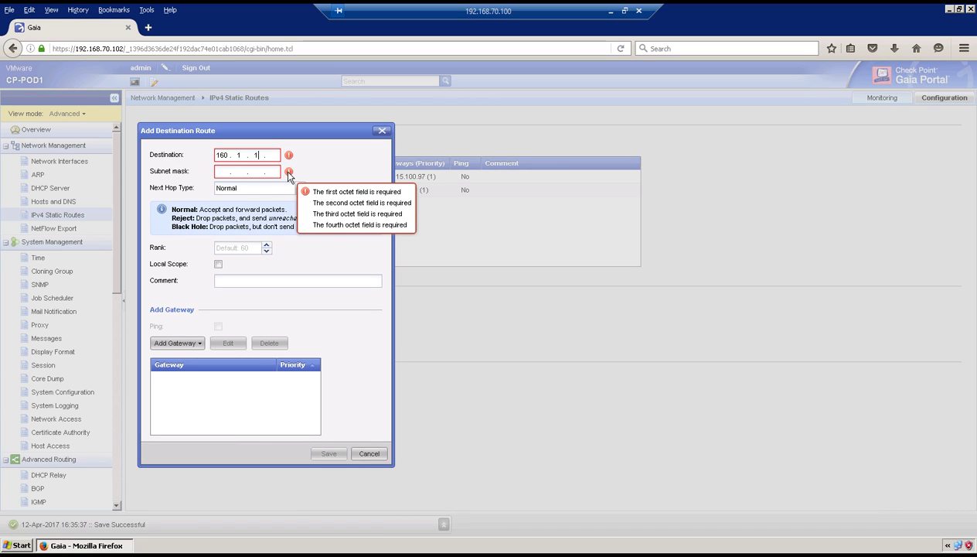
{"action": "type", "text": "0.1.1.0"}
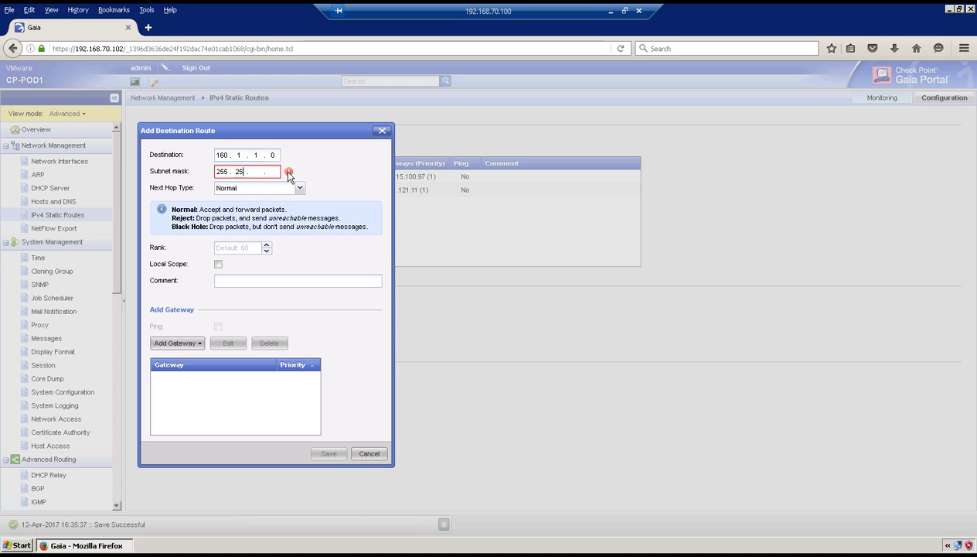
{"action": "type", "text": "255 .0"}
- Add gateway 136.1.122.12 by IP address to the 160.1.1.0 route and save it
{"action": "left_click", "coordinate": [179, 343]}
{"action": "left_click", "coordinate": [167, 360]}
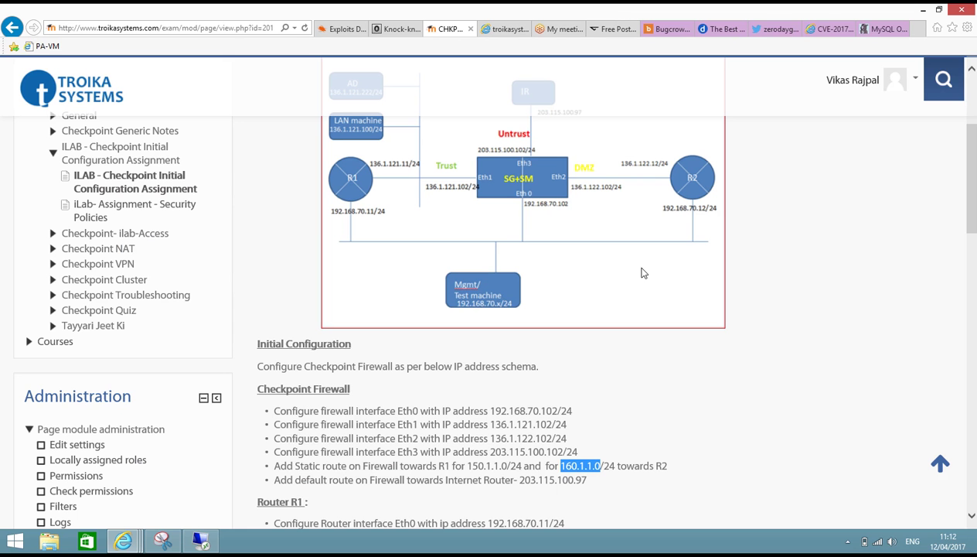
{"action": "left_click", "coordinate": [607, 13]}
{"action": "left_click", "coordinate": [200, 540]}
{"action": "left_click", "coordinate": [295, 228]}
{"action": "type", "text": "13"}
{"action": "type", "text": "6.11.22."}
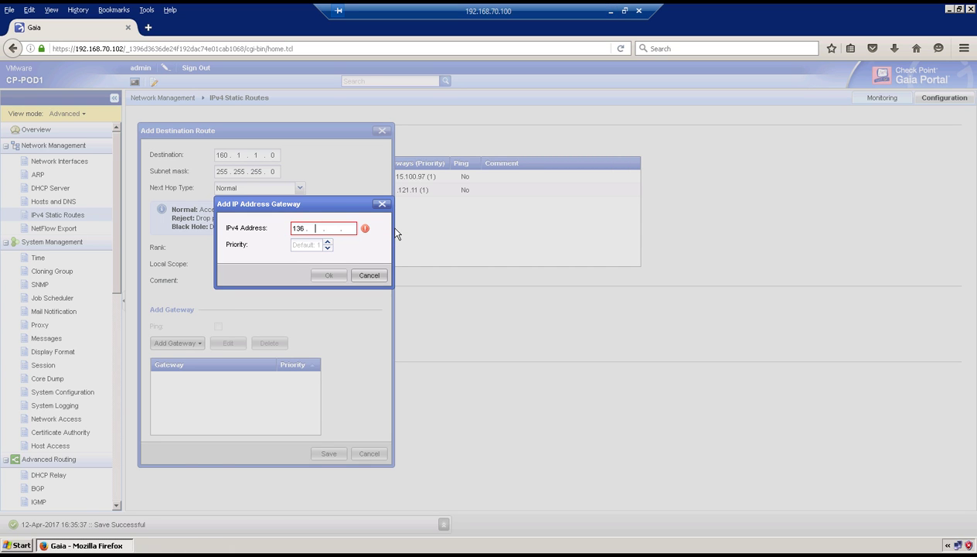
{"action": "key", "text": "BackSpace"}
{"action": "key", "text": "BackSpace"}
{"action": "key", "text": "BackSpace"}
{"action": "key", "text": "BackSpace"}
{"action": "type", "text": ".122.12"}
{"action": "left_click", "coordinate": [330, 276]}
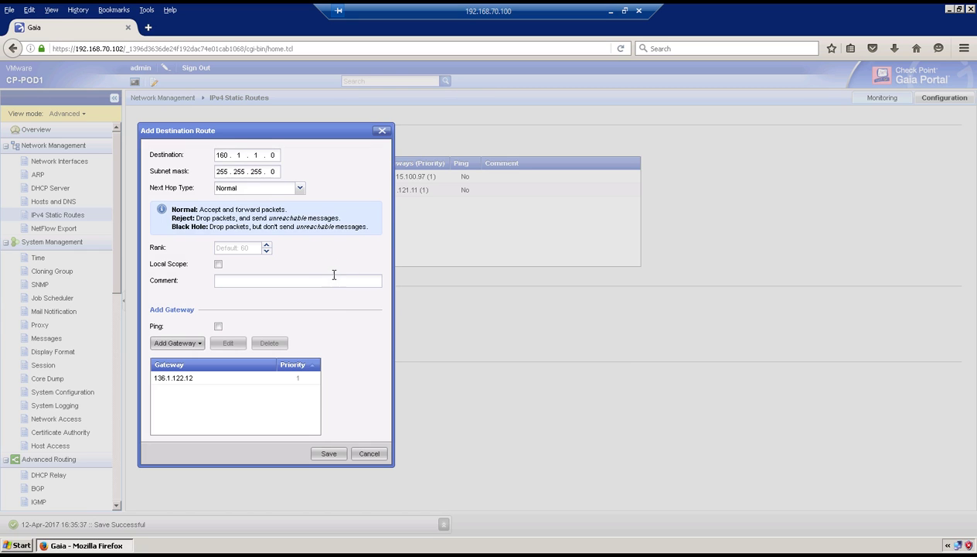
{"action": "left_click", "coordinate": [329, 453]}
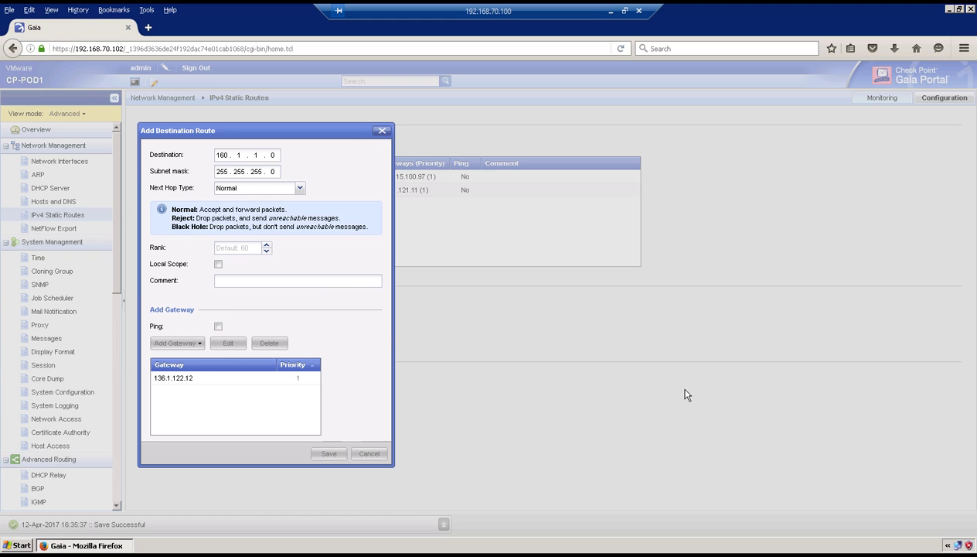
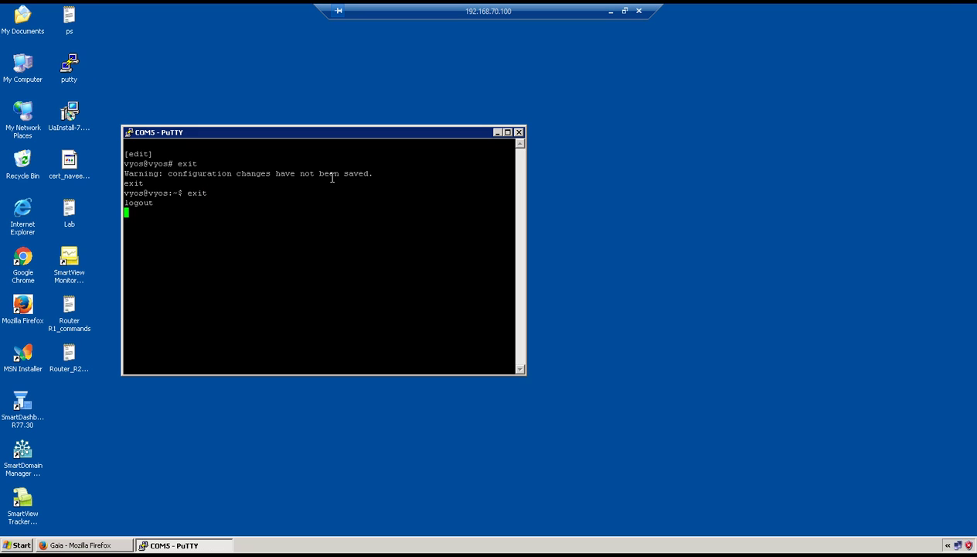
- Log in to the router as vyos, centre the console window, and enter configuration mode
{"action": "type", "text": "vyos login: vyo"}
{"action": "key", "text": "Return"}
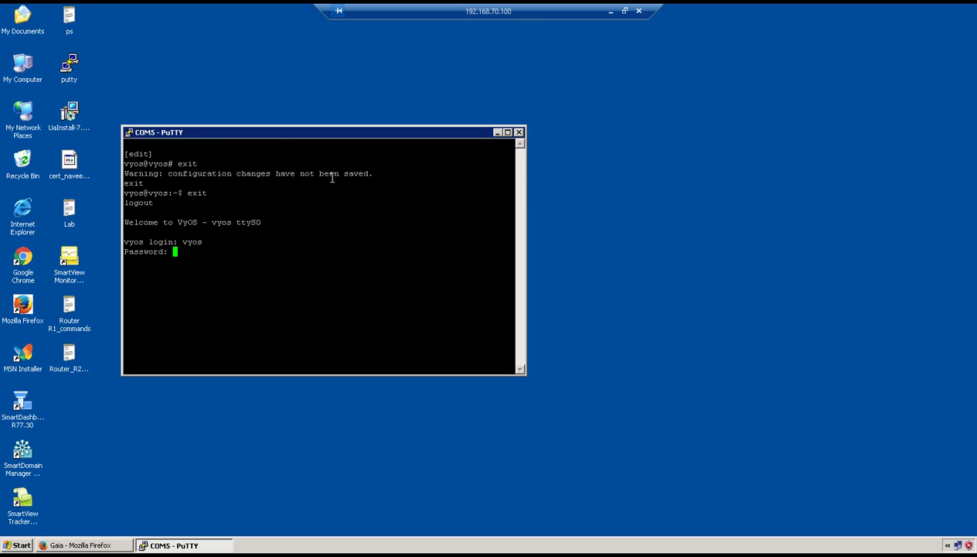
{"action": "key", "text": "Return"}
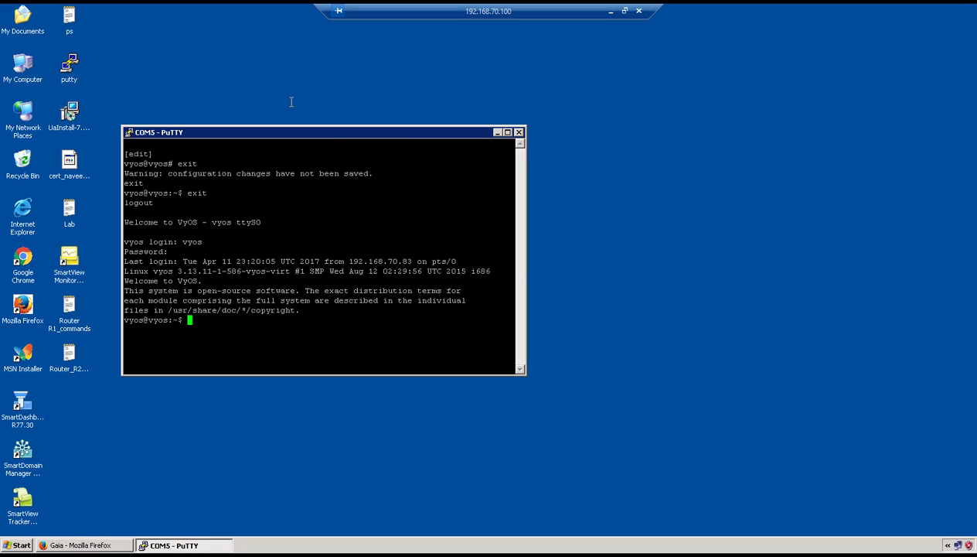
{"action": "left_click", "coordinate": [299, 131]}
{"action": "left_click_drag", "start_coordinate": [530, 97], "coordinate": [530, 96]}
{"action": "type", "text": "configure"}
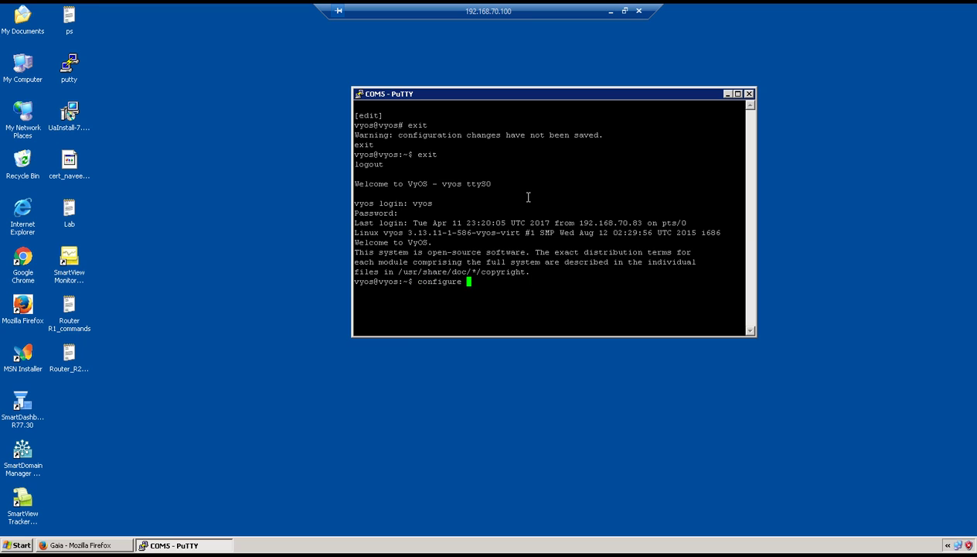
{"action": "key", "text": "Return"}
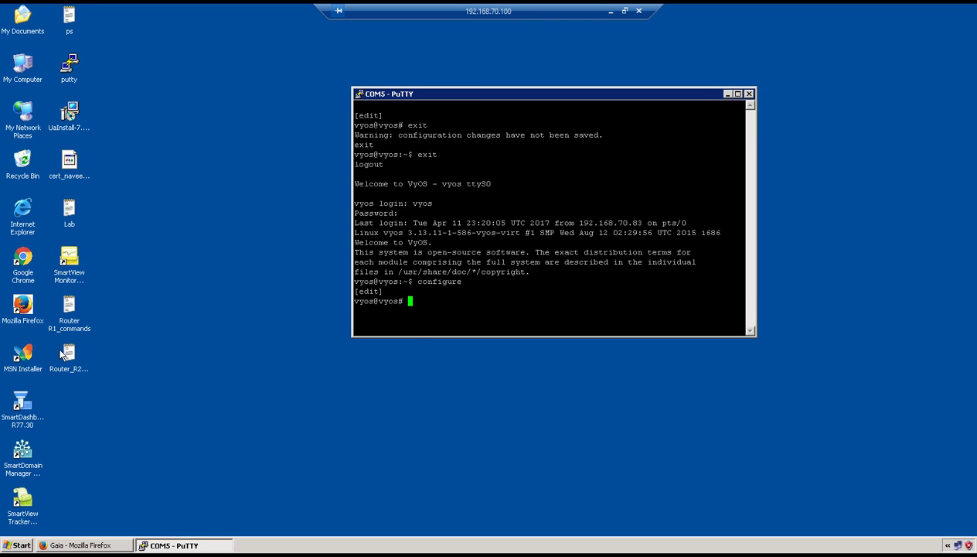
{"action": "double_click", "coordinate": [66, 306]}
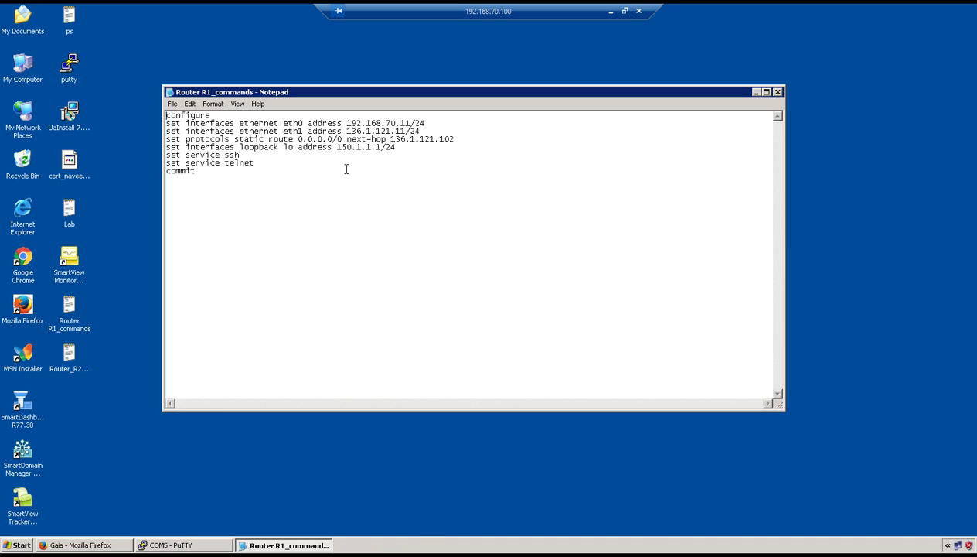
- Copy the R1 set commands from Notepad and paste them into the router console
{"action": "left_click_drag", "start_coordinate": [197, 171], "coordinate": [163, 123]}
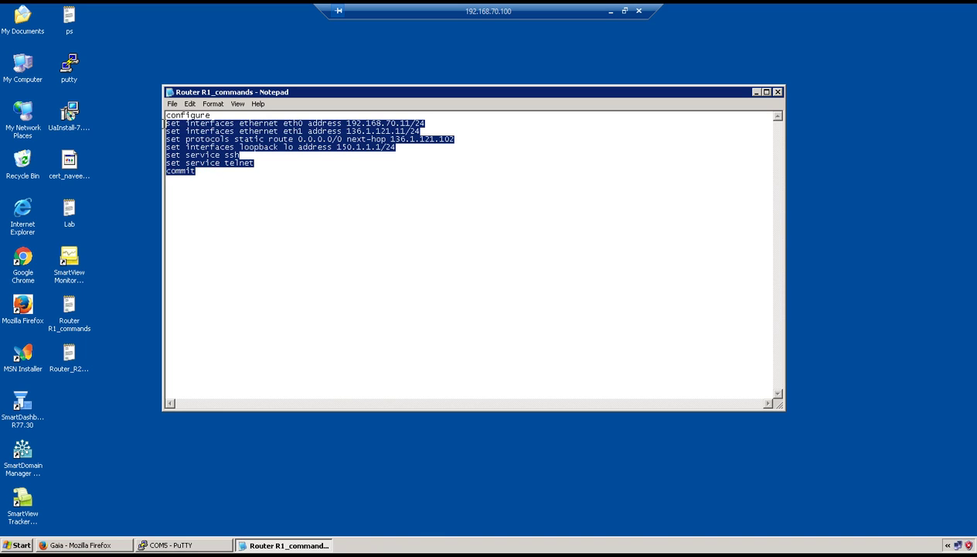
{"action": "right_click", "coordinate": [209, 131]}
{"action": "left_click", "coordinate": [226, 159]}
{"action": "left_click", "coordinate": [754, 92]}
{"action": "right_click", "coordinate": [539, 197]}
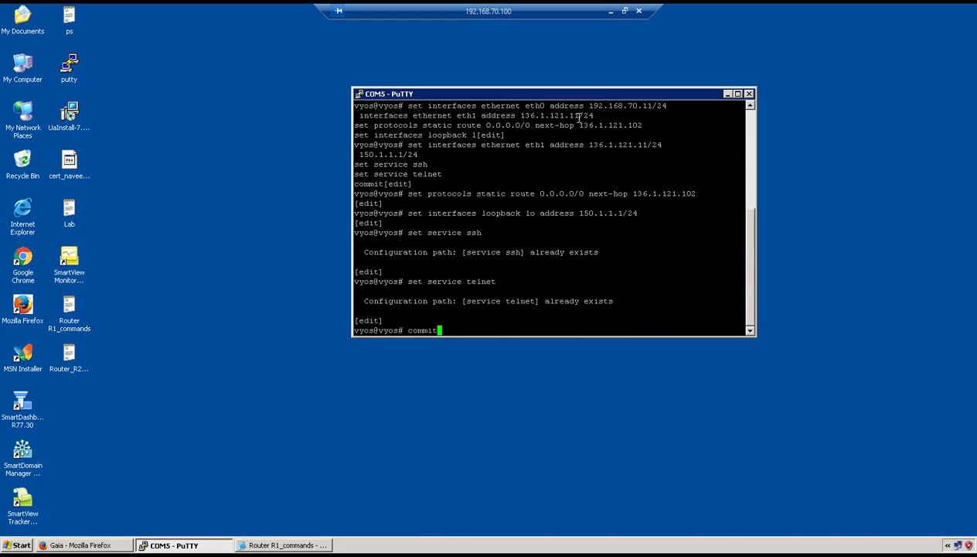
- Maximize the console, commit the configuration, and run show interfaces
{"action": "left_click", "coordinate": [738, 93]}
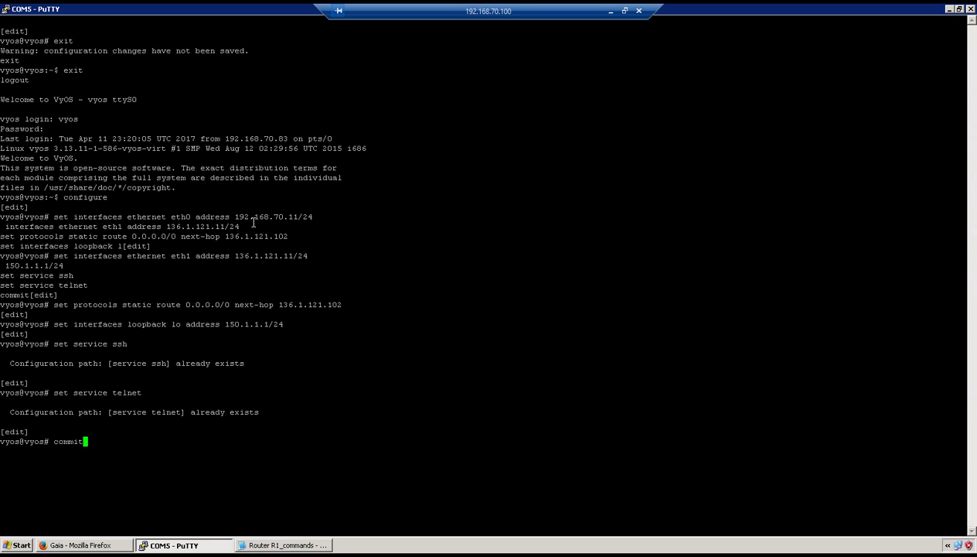
{"action": "key", "text": "Return"}
{"action": "key", "text": "Return"}
{"action": "key", "text": "Return"}
{"action": "type", "text": "run show int"}
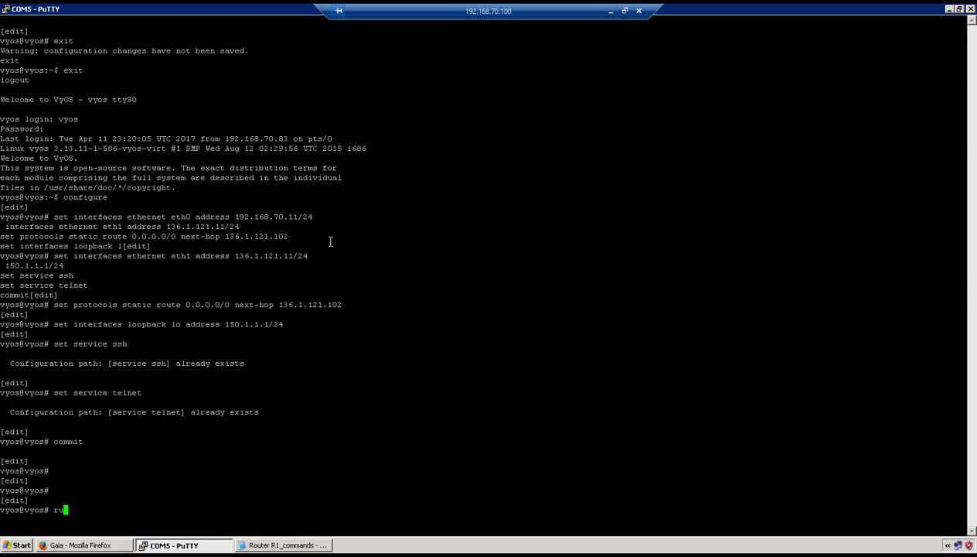
{"action": "type", "text": "erfaces"}
{"action": "key", "text": "Return"}
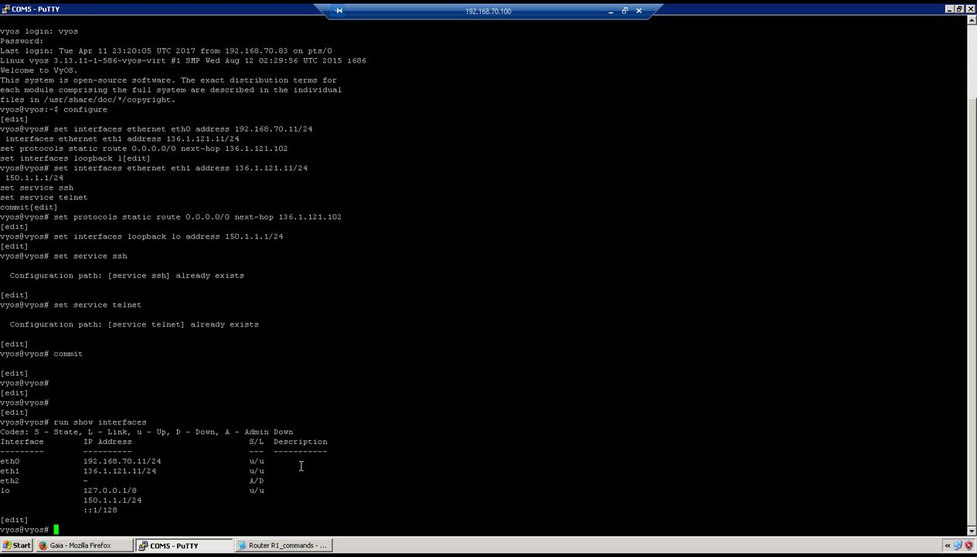
- Exit configuration mode and display the routing table with netstat -rn
{"action": "type", "text": "exit"}
{"action": "key", "text": "Return"}
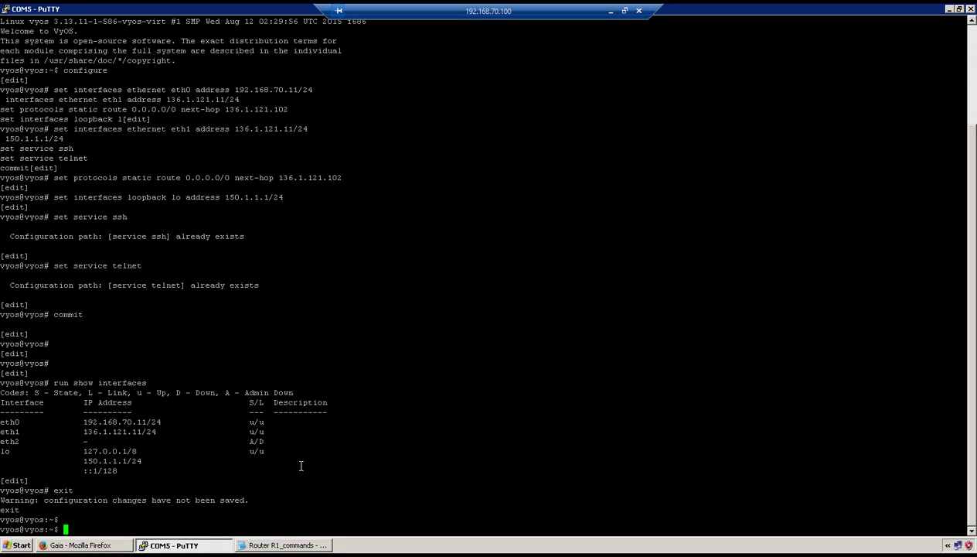
{"action": "type", "text": "netstat -rn"}
{"action": "key", "text": "Return"}
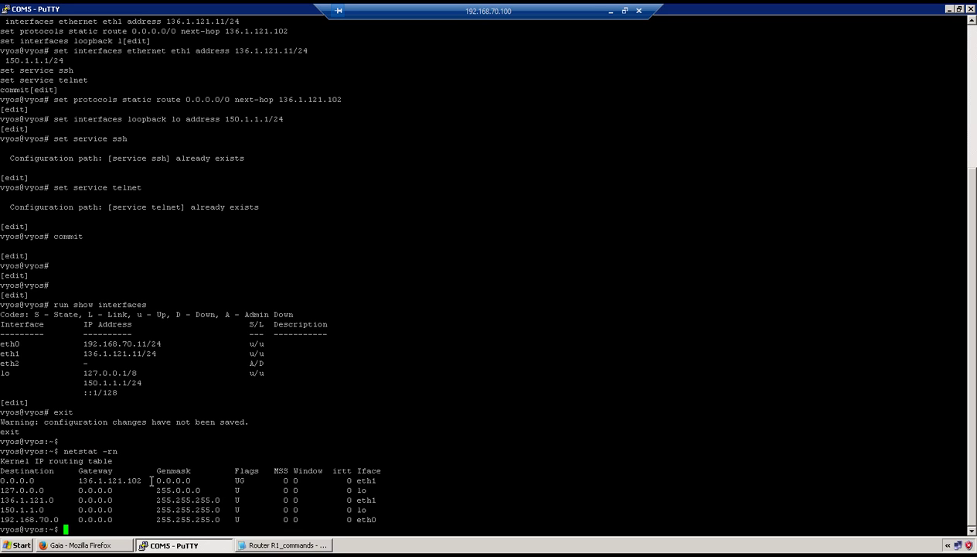
{"action": "left_click", "coordinate": [294, 545]}
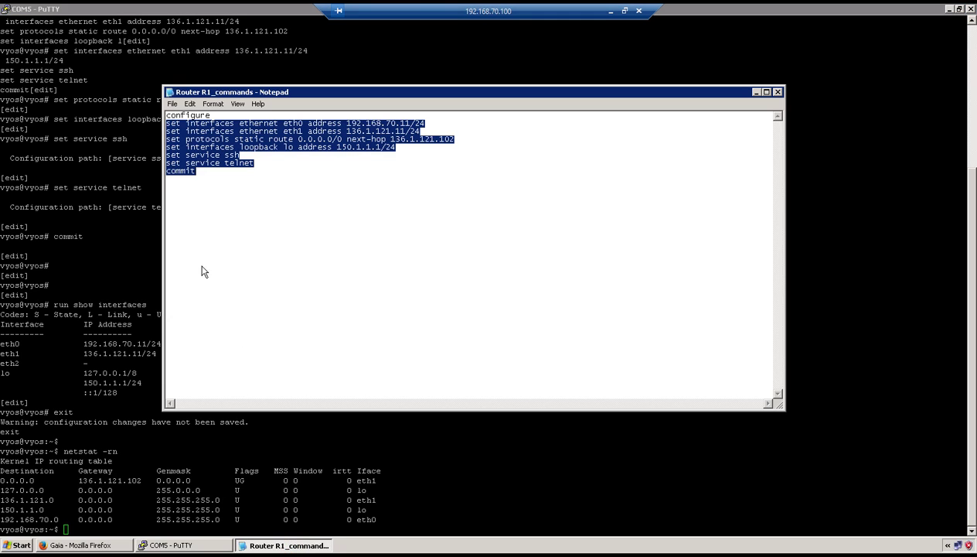
- Add the note 'com5 -- To access R1' to the R1 command file, save, and close Notepad
{"action": "left_click", "coordinate": [206, 178]}
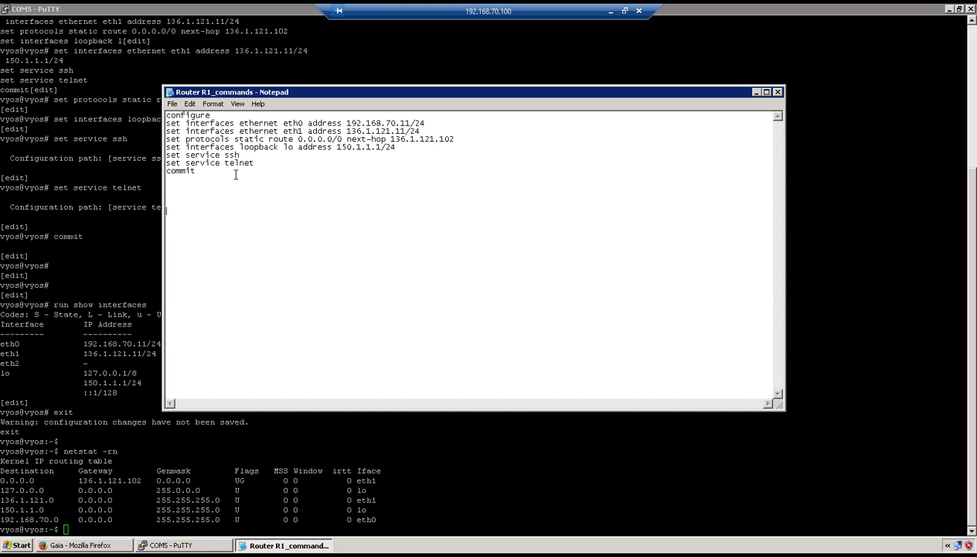
{"action": "type", "text": "com5 -- To access R1"}
{"action": "left_click", "coordinate": [171, 105]}
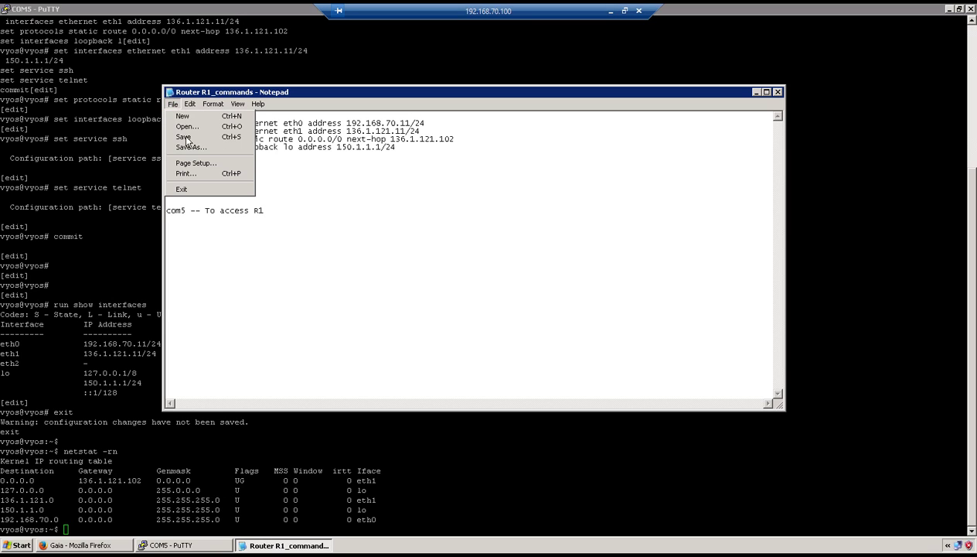
{"action": "left_click", "coordinate": [184, 138]}
{"action": "left_click", "coordinate": [778, 93]}
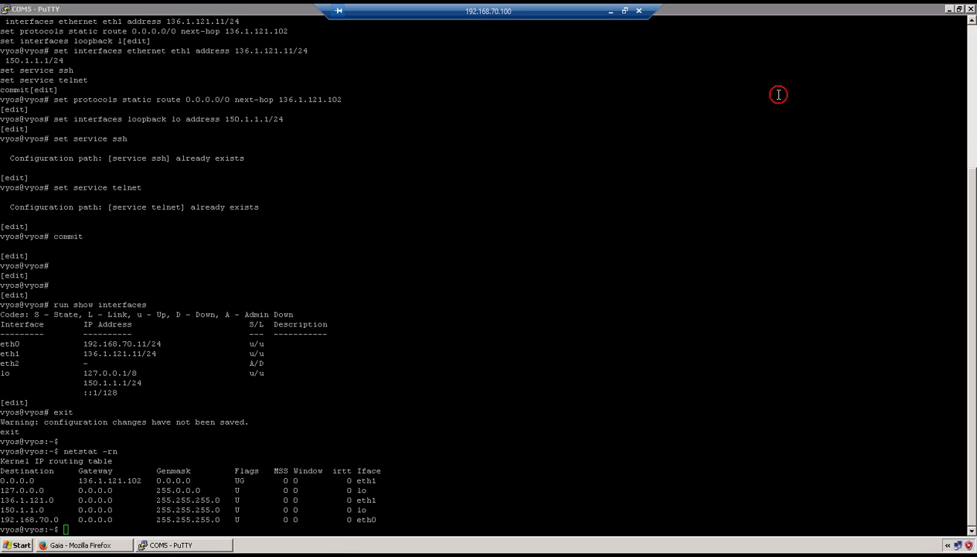
- Close the COM5 PuTTY session and confirm ending it
{"action": "left_click", "coordinate": [8, 9]}
{"action": "left_click", "coordinate": [25, 116]}
{"action": "left_click", "coordinate": [464, 303]}
{"action": "double_click", "coordinate": [74, 67]}
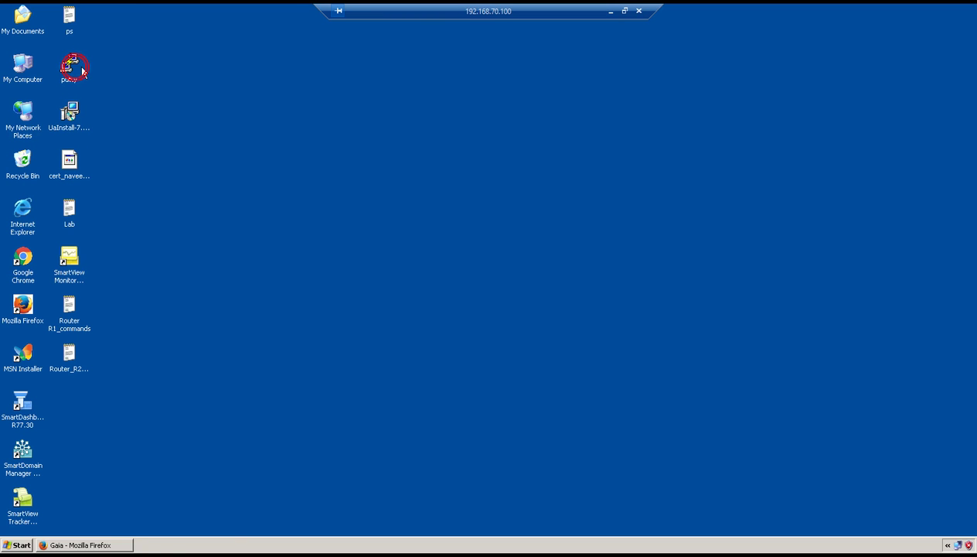
- Open a serial PuTTY session on COM6 to router R2 and wake its prompt
{"action": "left_click", "coordinate": [588, 236]}
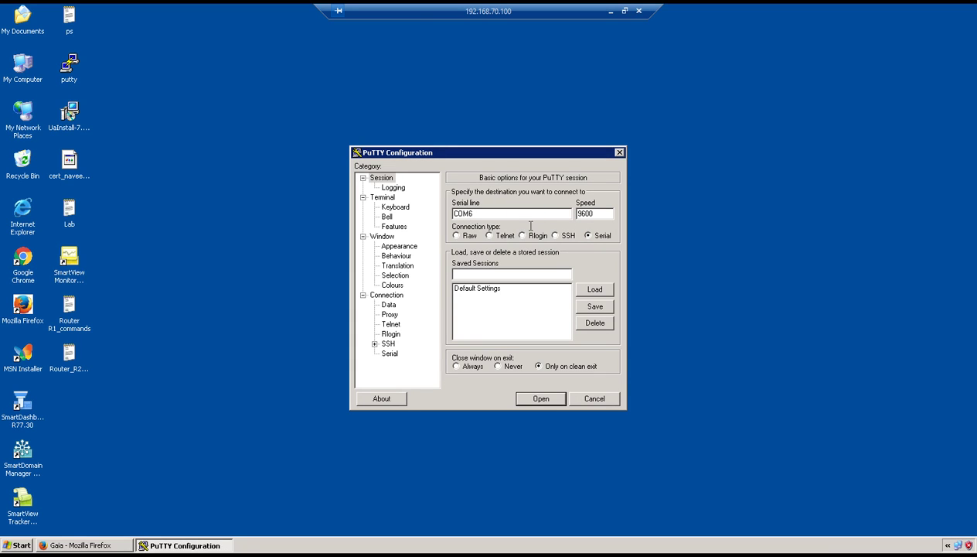
{"action": "left_click", "coordinate": [549, 397]}
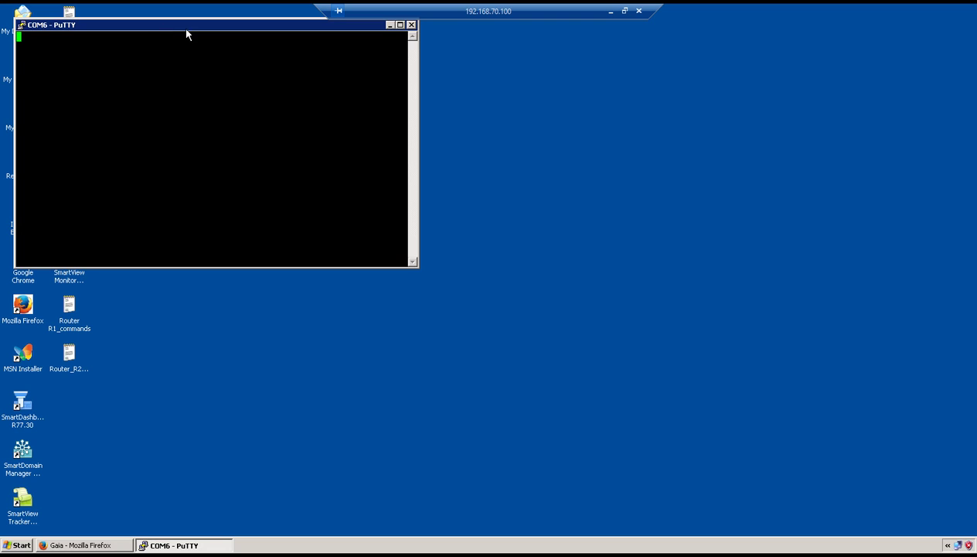
{"action": "left_click_drag", "start_coordinate": [159, 24], "coordinate": [542, 41]}
{"action": "key", "text": "Return"}
{"action": "key", "text": "Return"}
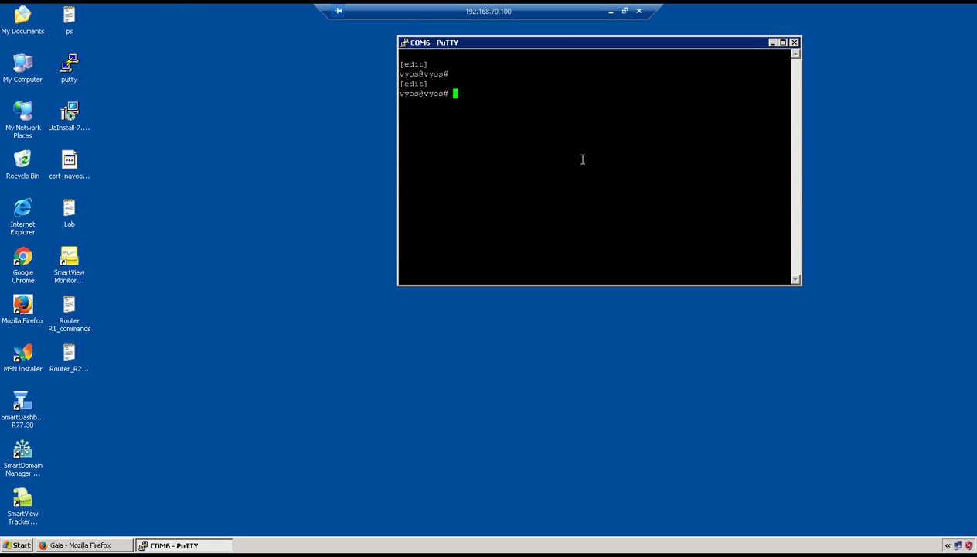
- Run show interfaces on R2 to list its unaddressed interfaces
{"action": "type", "text": "run show inter"}
{"action": "key", "text": "Tab"}
{"action": "key", "text": "Return"}
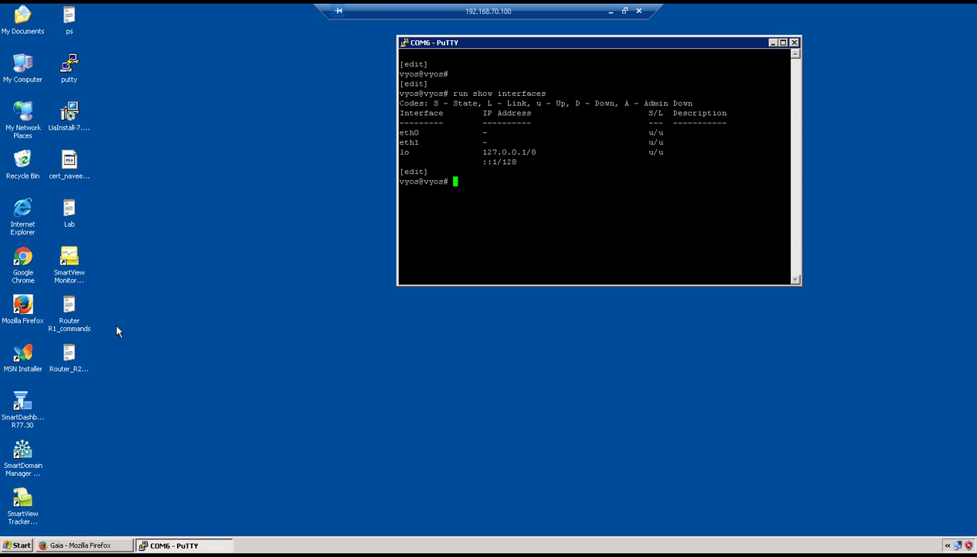
{"action": "double_click", "coordinate": [69, 356]}
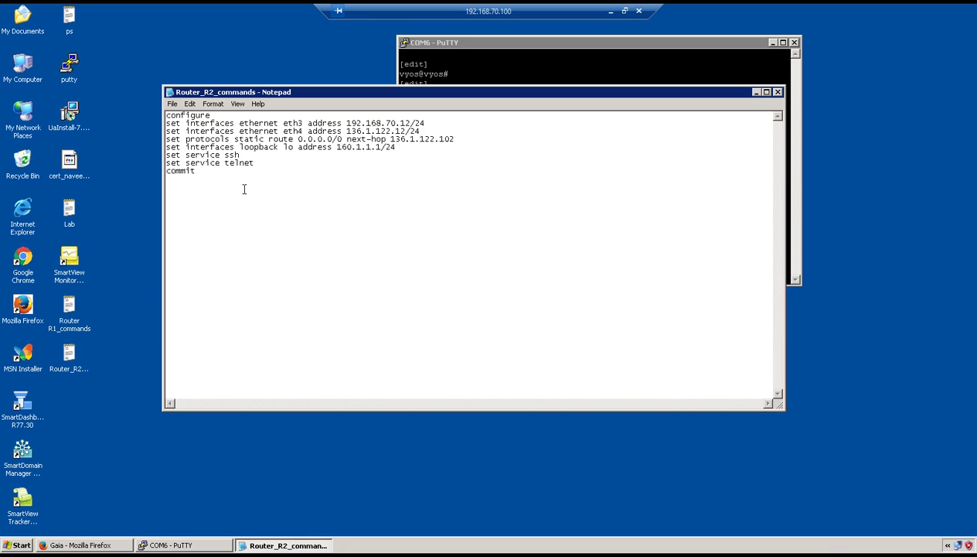
- Copy the R2 command lines from Notepad and maximize the COM6 router console
{"action": "left_click_drag", "start_coordinate": [212, 173], "coordinate": [164, 121]}
{"action": "right_click", "coordinate": [186, 140]}
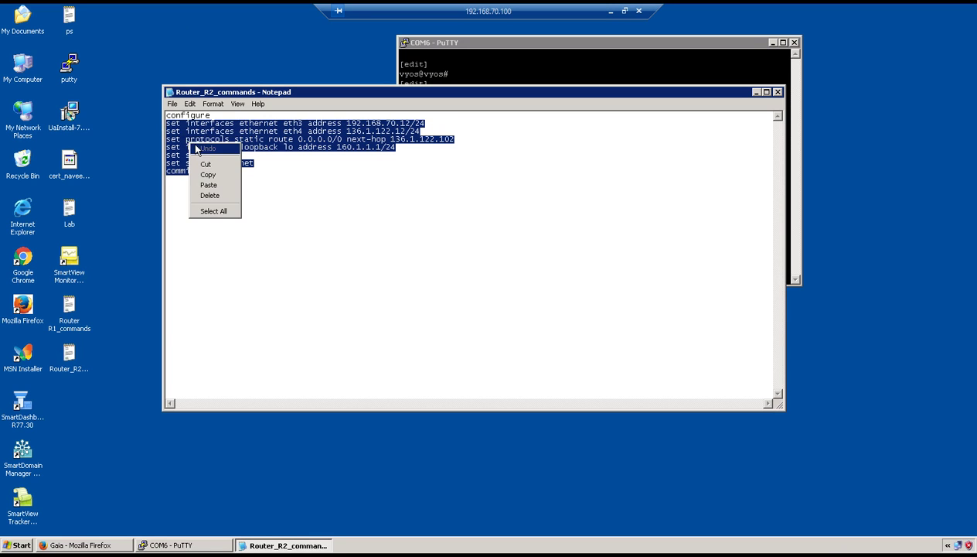
{"action": "left_click", "coordinate": [209, 175]}
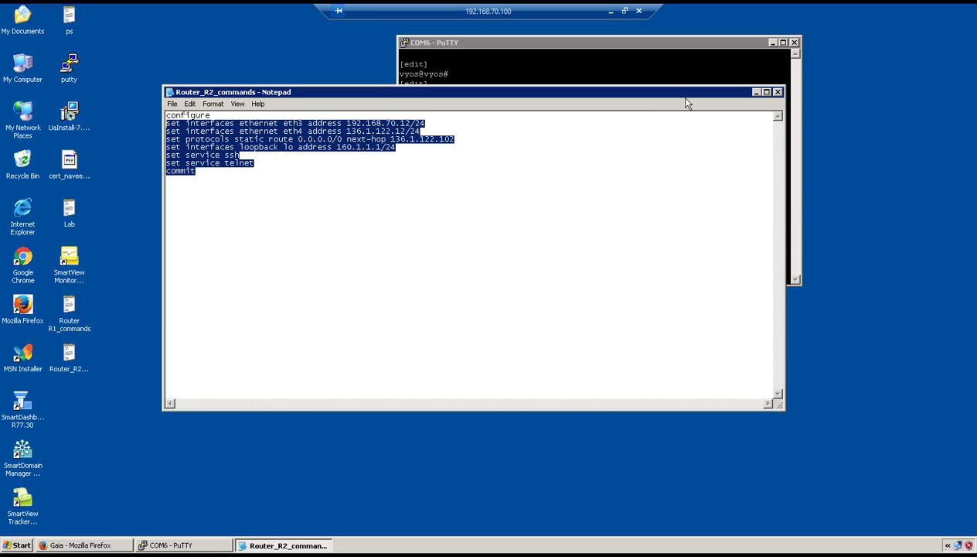
{"action": "left_click", "coordinate": [755, 92]}
{"action": "left_click", "coordinate": [640, 48]}
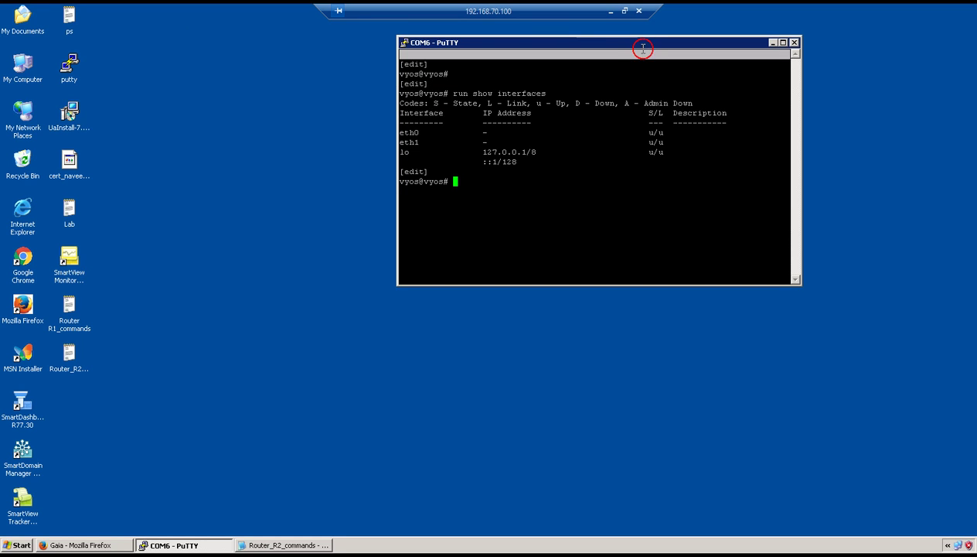
{"action": "double_click", "coordinate": [634, 40]}
{"action": "key", "text": "Return"}
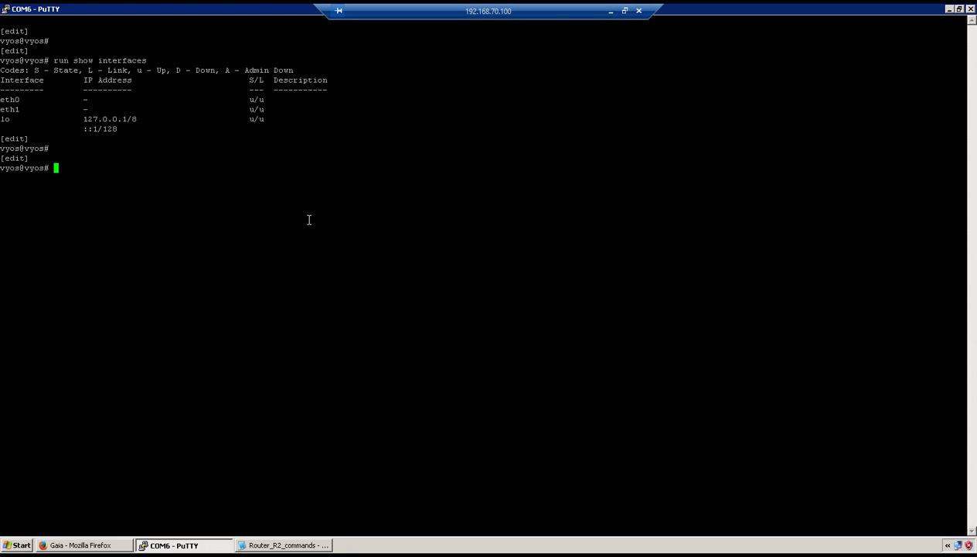
{"action": "key", "text": "Return"}
{"action": "key", "text": "Return"}
{"action": "key", "text": "Return"}
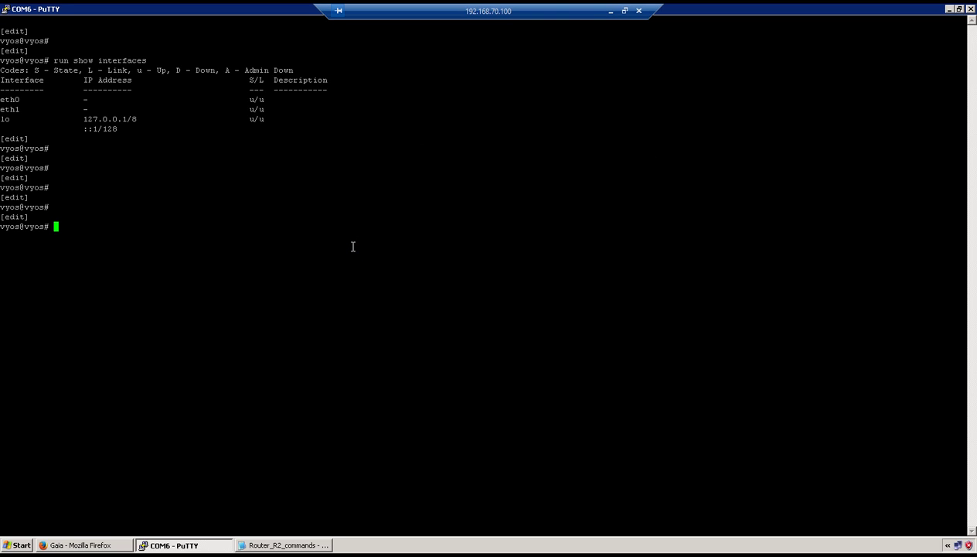
- Paste the R2 commands and check interfaces: lo gets 160.1.1.1/24, eth3/eth4 fail
{"action": "left_click", "coordinate": [313, 546]}
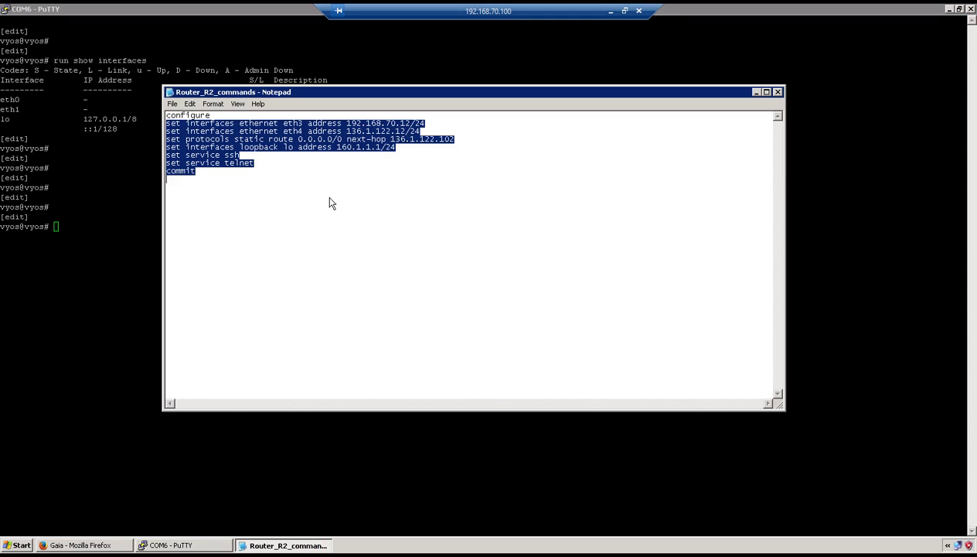
{"action": "right_click", "coordinate": [286, 136]}
{"action": "left_click", "coordinate": [303, 169]}
{"action": "left_click", "coordinate": [96, 238]}
{"action": "right_click", "coordinate": [209, 222]}
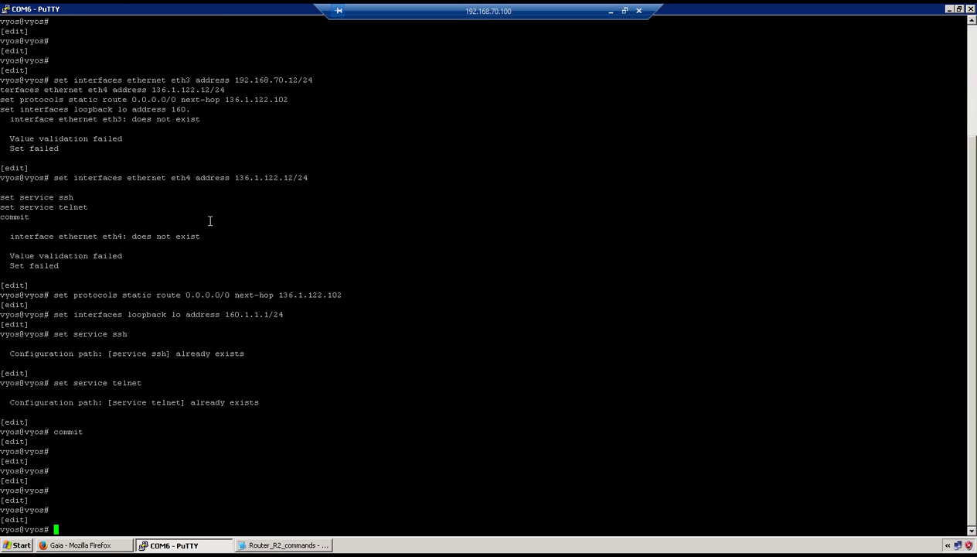
{"action": "type", "text": "run show interfaces"}
{"action": "key", "text": "Return"}
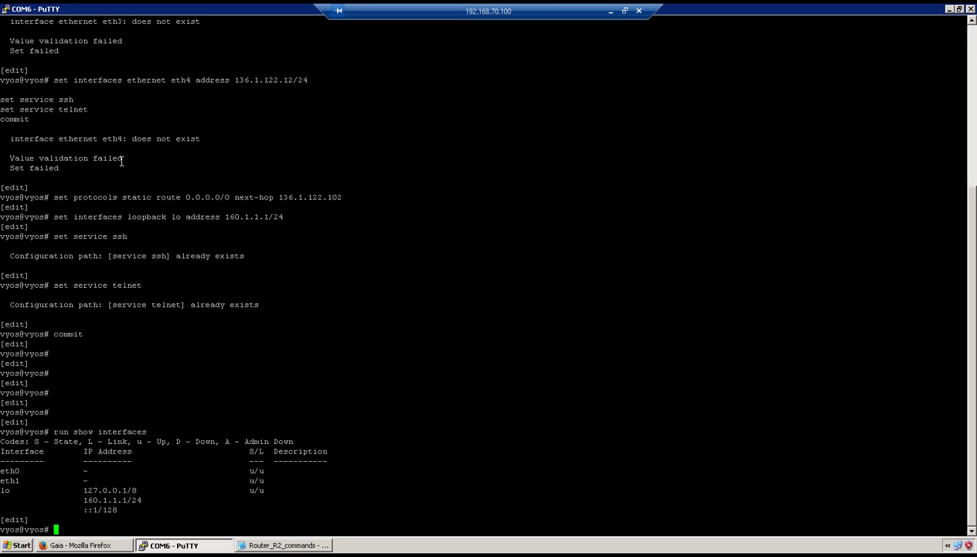
- Edit the R2 command file, changing eth3 to eth0 and eth4 to eth1
{"action": "scroll", "coordinate": [146, 154], "scroll_direction": "up", "scroll_amount": 8}
{"action": "scroll", "coordinate": [145, 154], "scroll_direction": "down", "scroll_amount": 8}
{"action": "left_click", "coordinate": [244, 544]}
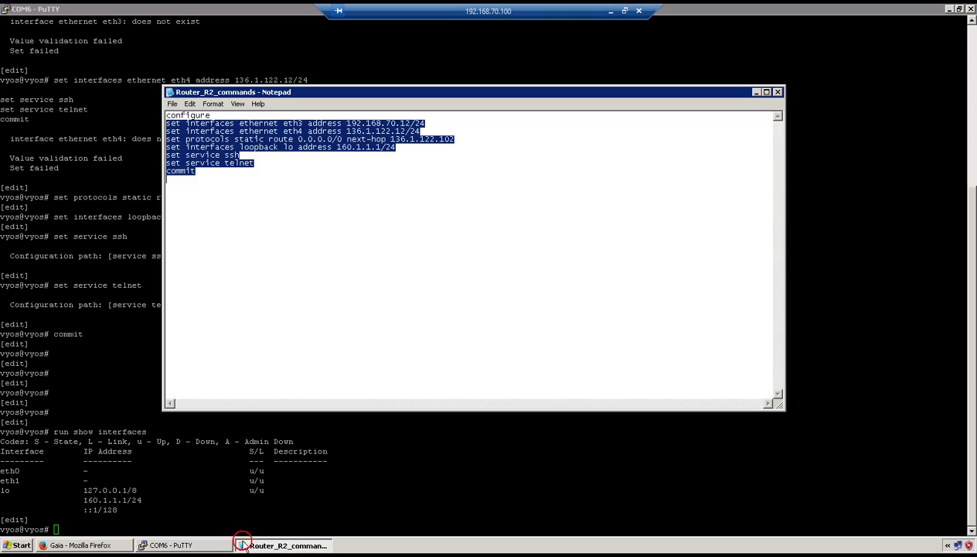
{"action": "left_click", "coordinate": [338, 165]}
{"action": "left_click", "coordinate": [301, 122]}
{"action": "key", "text": "BackSpace"}
{"action": "type", "text": "0"}
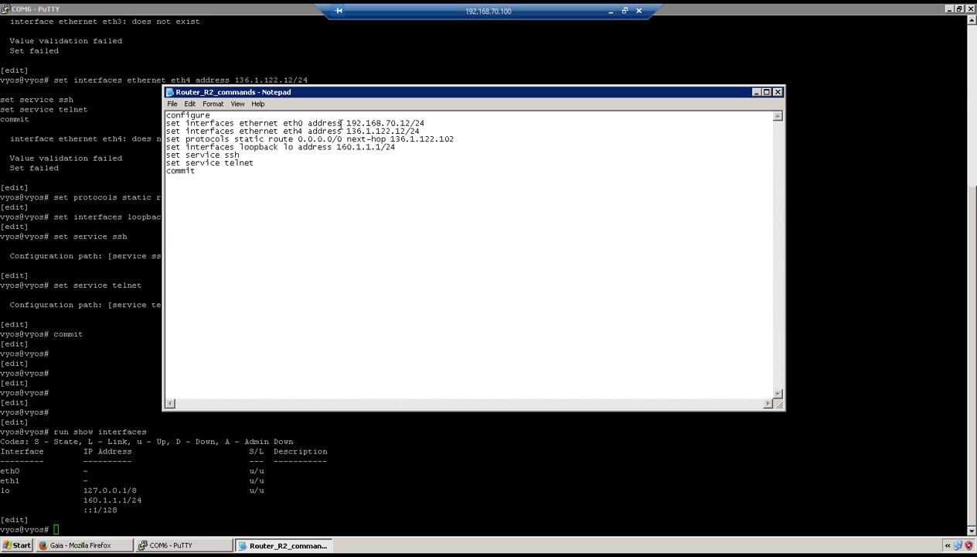
{"action": "left_click", "coordinate": [301, 130]}
{"action": "key", "text": "BackSpace"}
{"action": "type", "text": "1"}
- Copy the corrected commands through commit and paste them into the R2 console
{"action": "left_click_drag", "start_coordinate": [205, 176], "coordinate": [167, 123]}
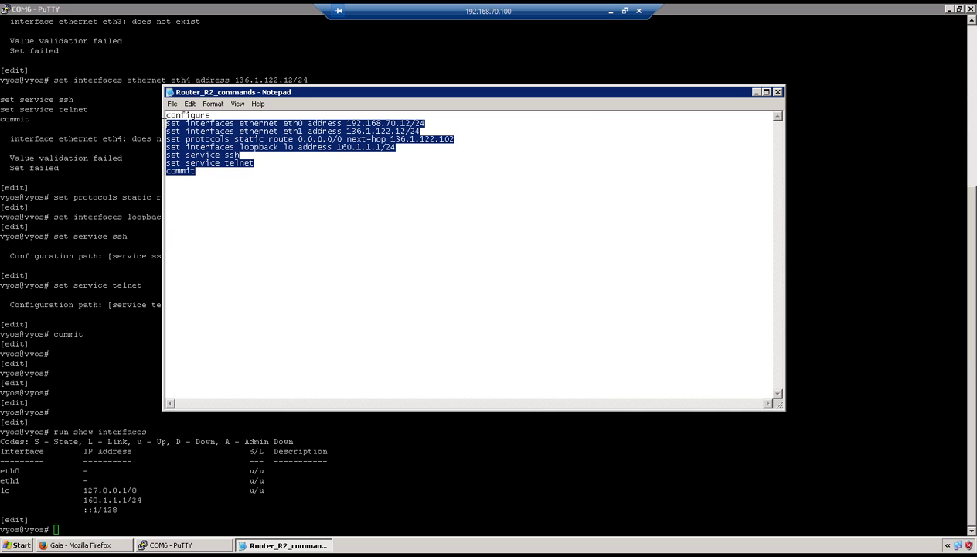
{"action": "right_click", "coordinate": [190, 144]}
{"action": "left_click", "coordinate": [207, 178]}
{"action": "left_click", "coordinate": [159, 179]}
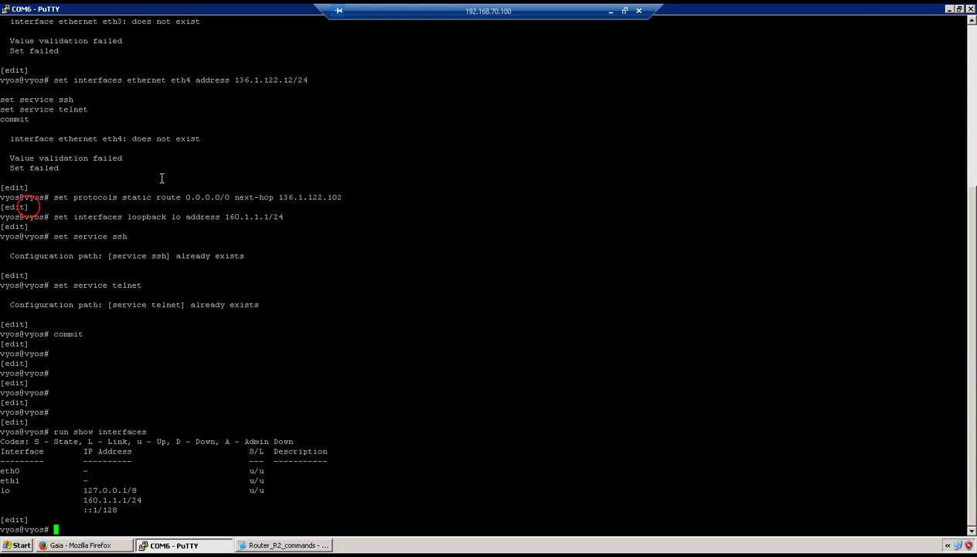
{"action": "right_click", "coordinate": [633, 241]}
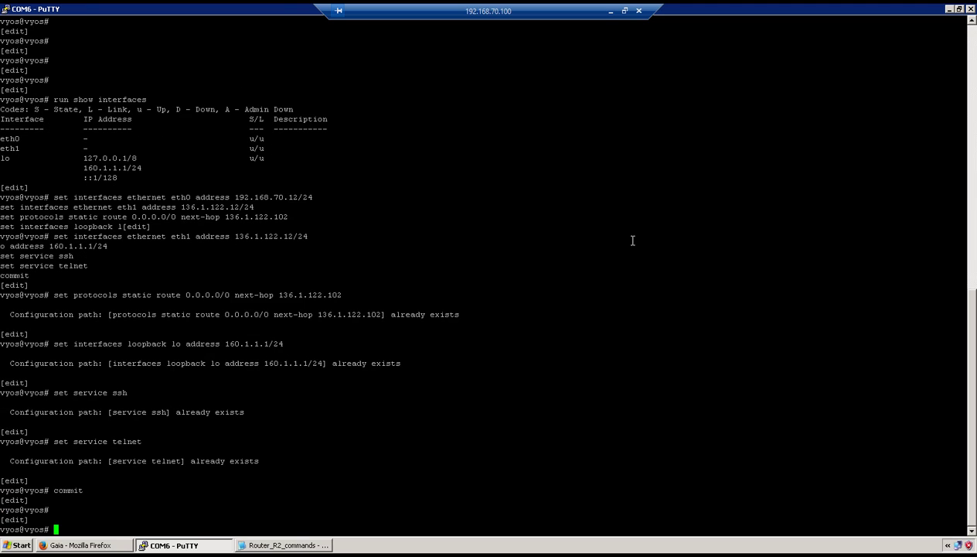
{"action": "key", "text": "Return"}
{"action": "type", "text": "run show interfaces"}
- Check R2's interfaces, exit configuration mode, and show the routing table with netstat -rn
{"action": "key", "text": "Return"}
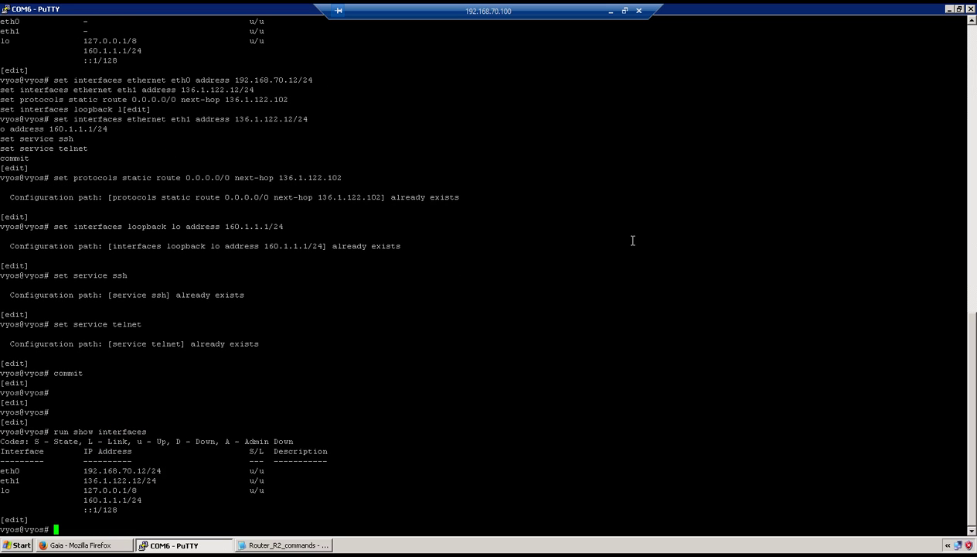
{"action": "key", "text": "Return"}
{"action": "key", "text": "Return"}
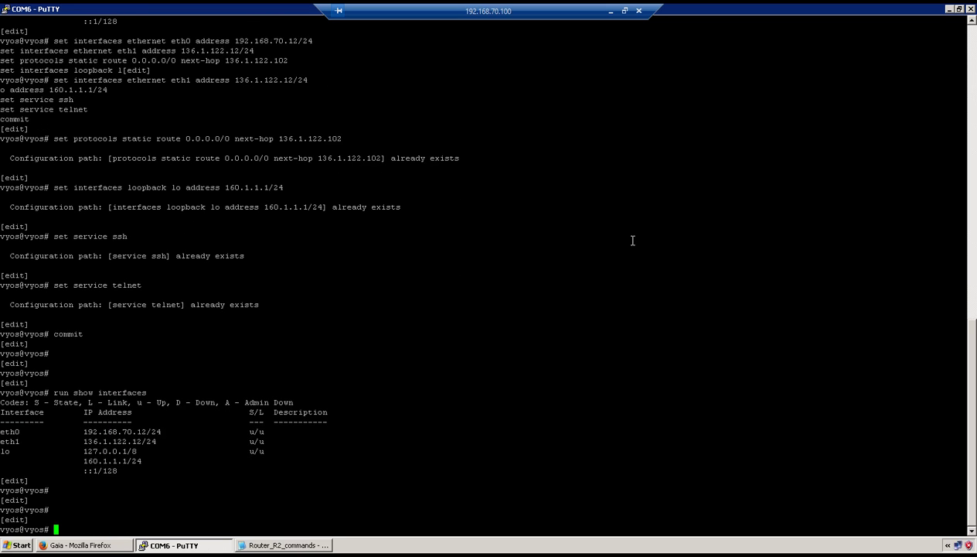
{"action": "type", "text": "exit"}
{"action": "key", "text": "Return"}
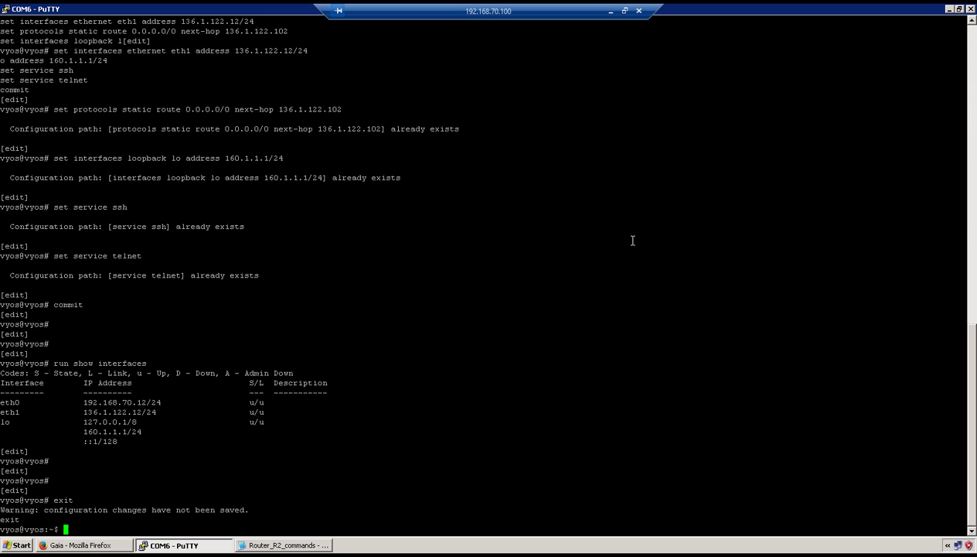
{"action": "type", "text": "netstat -rn"}
{"action": "key", "text": "Return"}
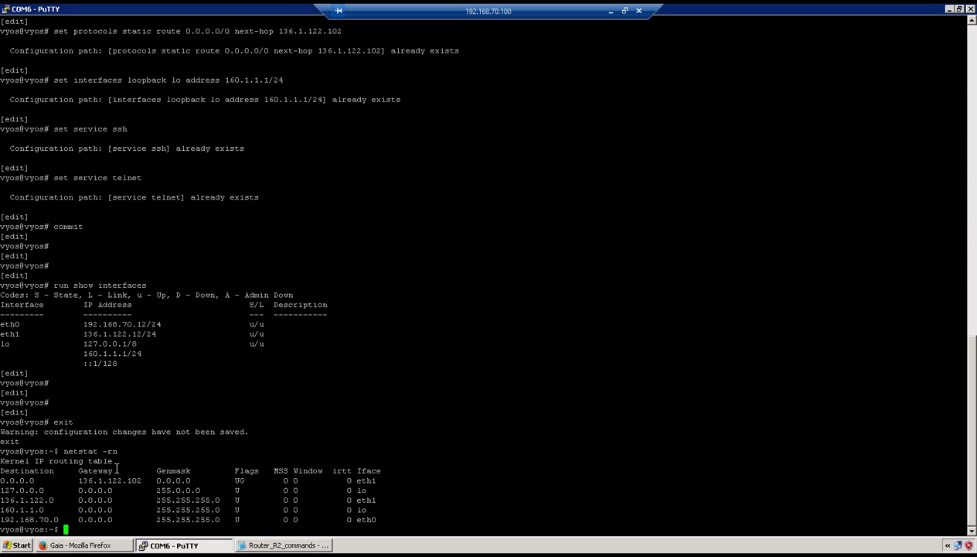
- Append 'com6 - to access R2' to the R2 command file, save it, and close Notepad
{"action": "left_click", "coordinate": [300, 546]}
{"action": "left_click", "coordinate": [260, 204]}
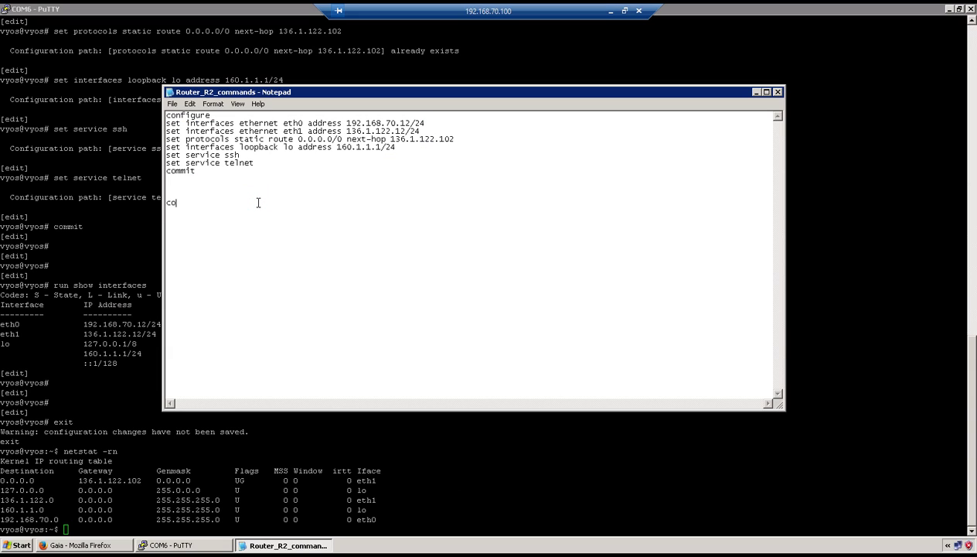
{"action": "type", "text": "com6 - to access R2"}
{"action": "left_click", "coordinate": [171, 104]}
{"action": "left_click", "coordinate": [184, 138]}
{"action": "left_click", "coordinate": [778, 92]}
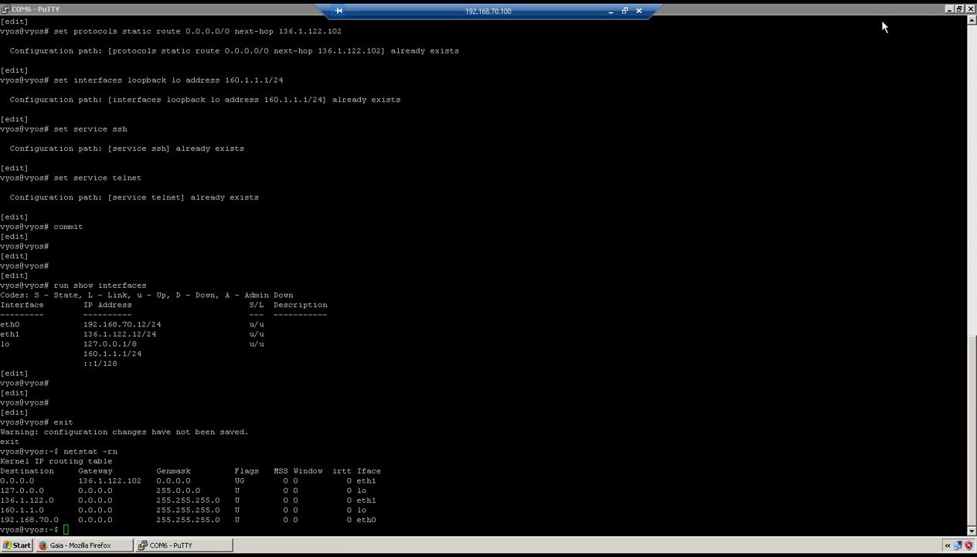
{"action": "right_click", "coordinate": [824, 8]}
{"action": "left_click", "coordinate": [859, 126]}
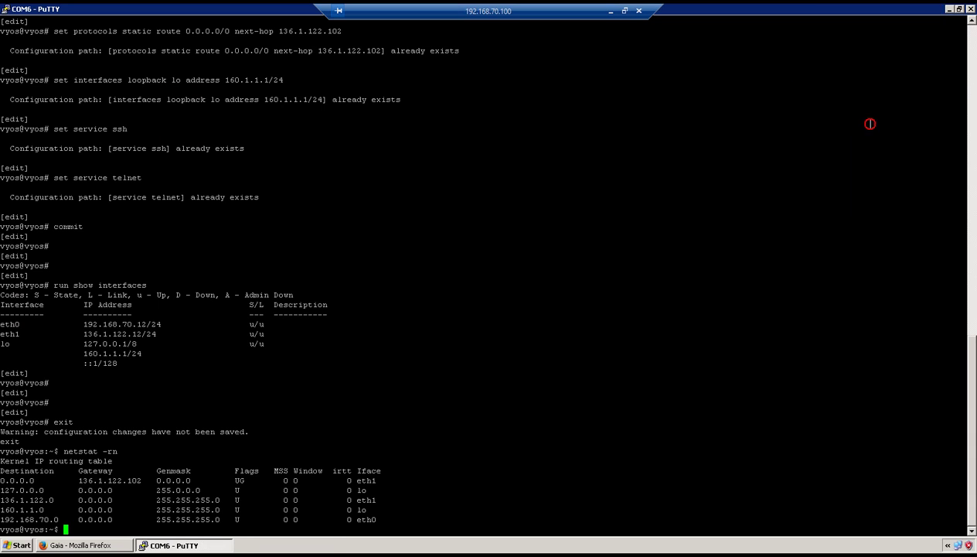
- SSH to 192.168.70.102, maximize the window, and log in to CP-POD1 as admin
{"action": "type", "text": "192.16"}
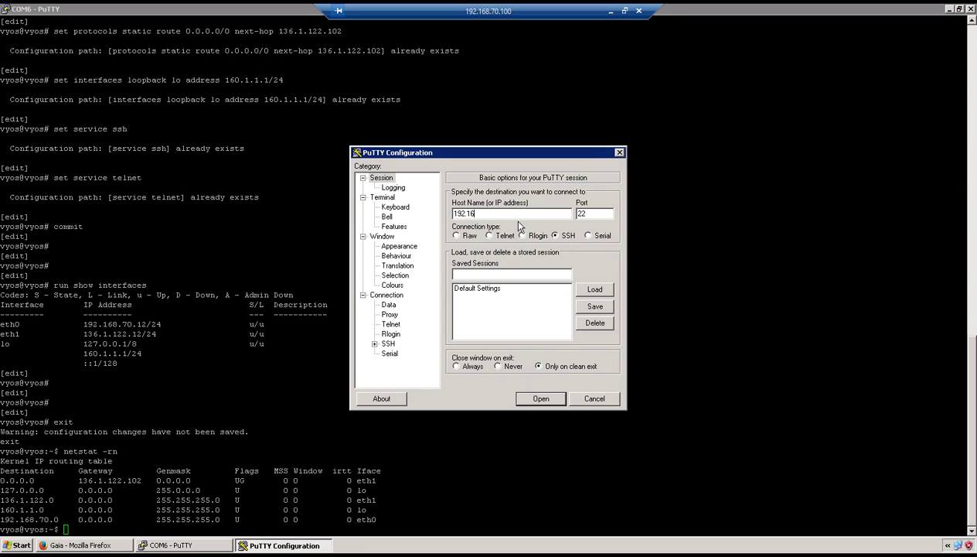
{"action": "type", "text": "8.70.102"}
{"action": "key", "text": "Return"}
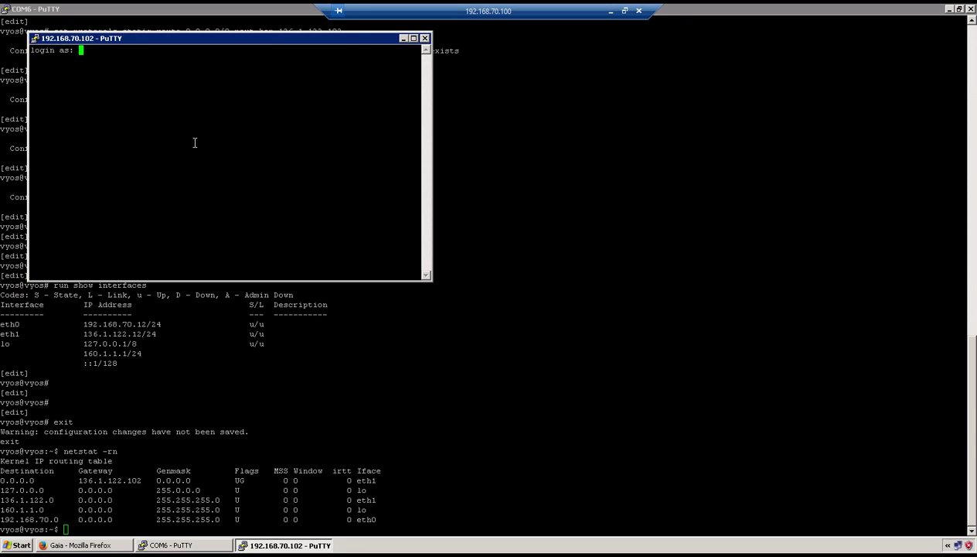
{"action": "double_click", "coordinate": [122, 38]}
{"action": "type", "text": "admin"}
{"action": "key", "text": "Return"}
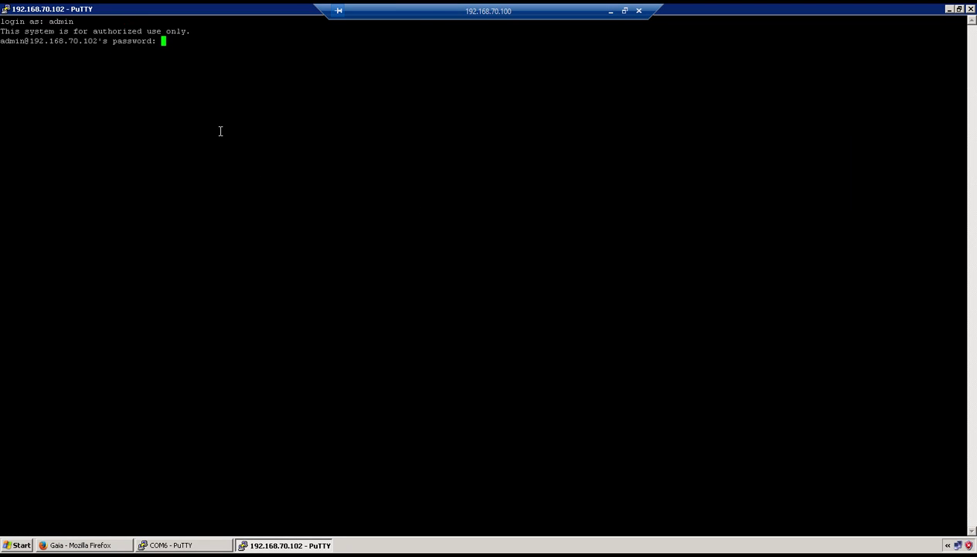
{"action": "key", "text": "Return"}
{"action": "key", "text": "Return"}
{"action": "key", "text": "Return"}
{"action": "key", "text": "Return"}
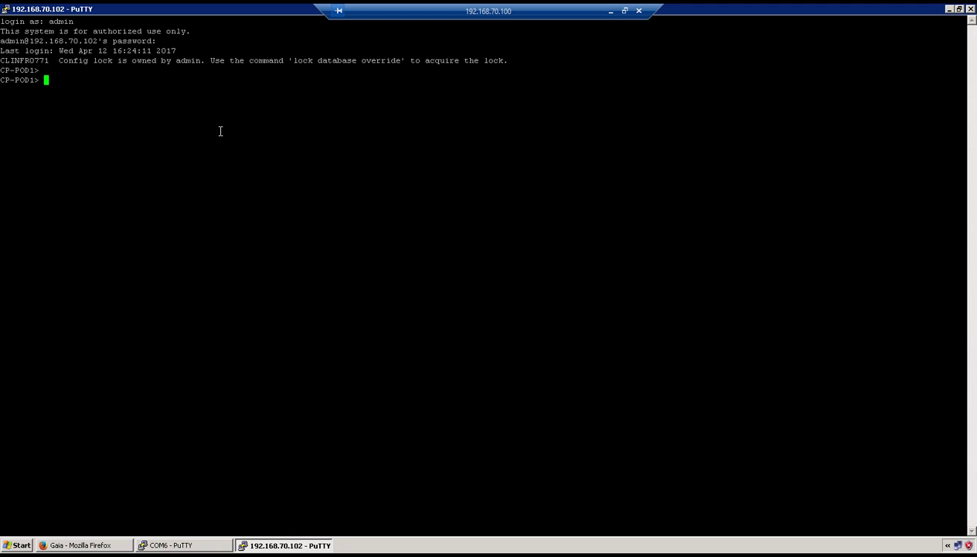
- Ping 150.1.1.1, 136.1.121.11 and 136.1.122.22; only 136.1.121.11 replies
{"action": "type", "text": "ping 150.1.1.1"}
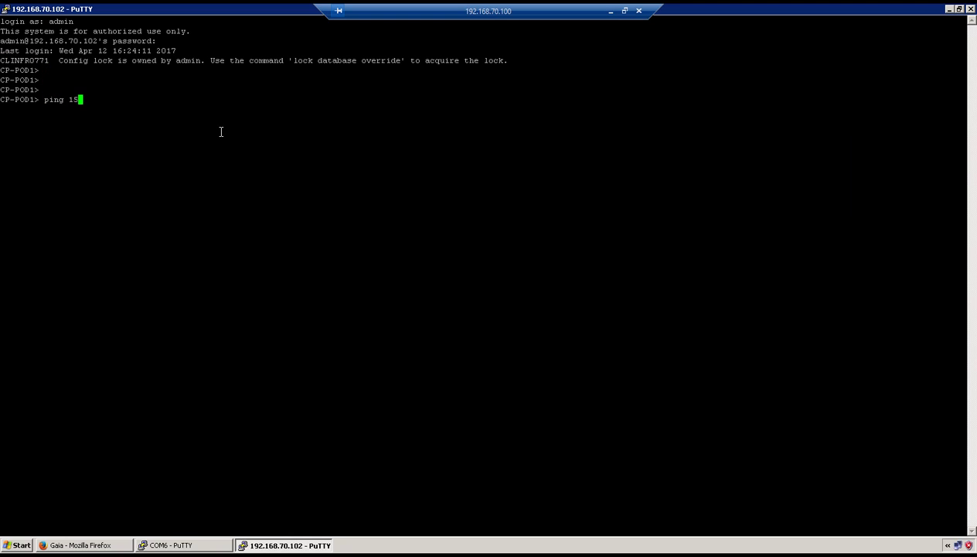
{"action": "key", "text": "Return"}
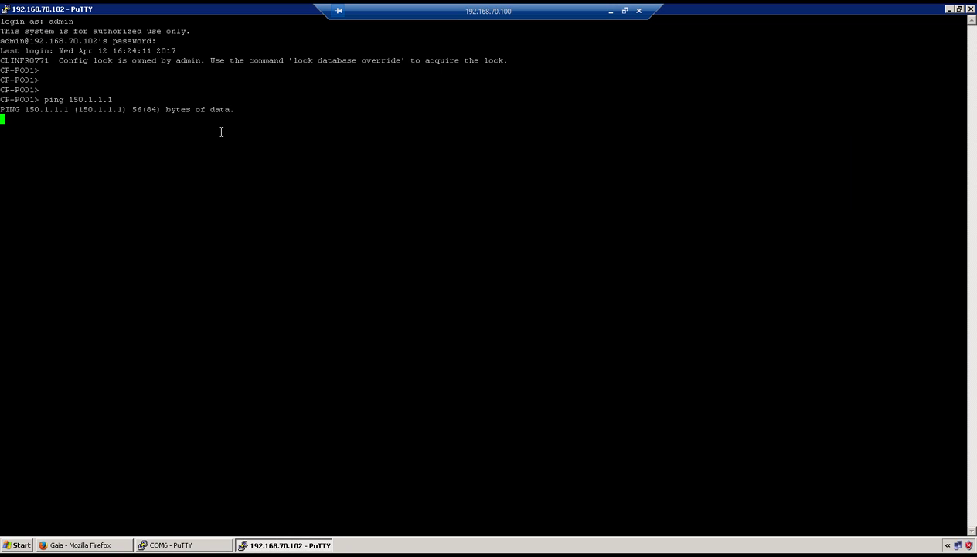
{"action": "key", "text": "ctrl+c"}
{"action": "type", "text": "p"}
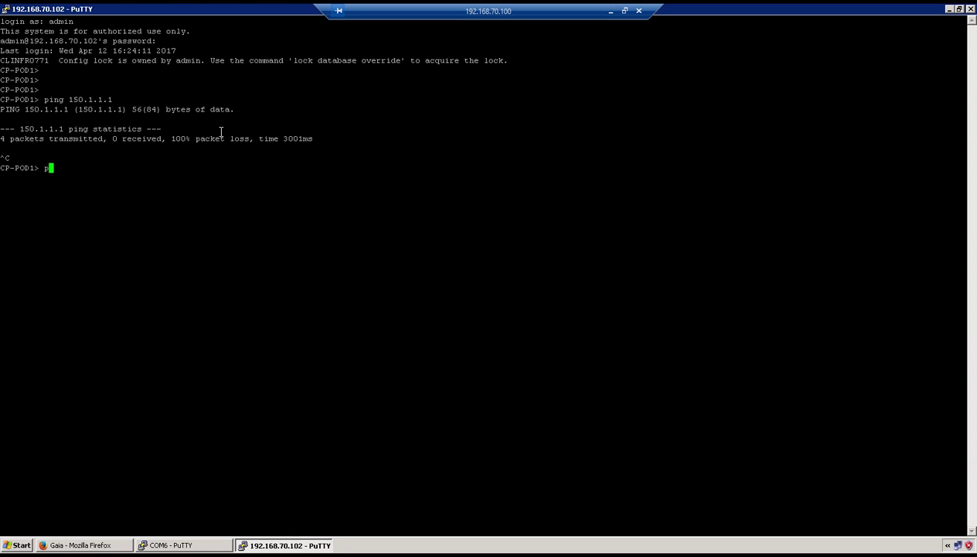
{"action": "type", "text": "ing 136.1.121.11"}
{"action": "key", "text": "Return"}
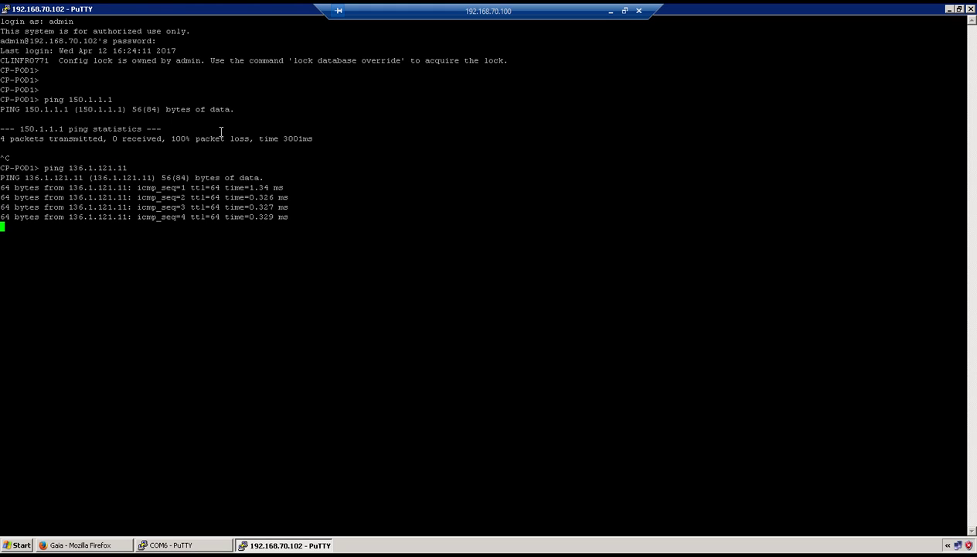
{"action": "key", "text": "ctrl+c"}
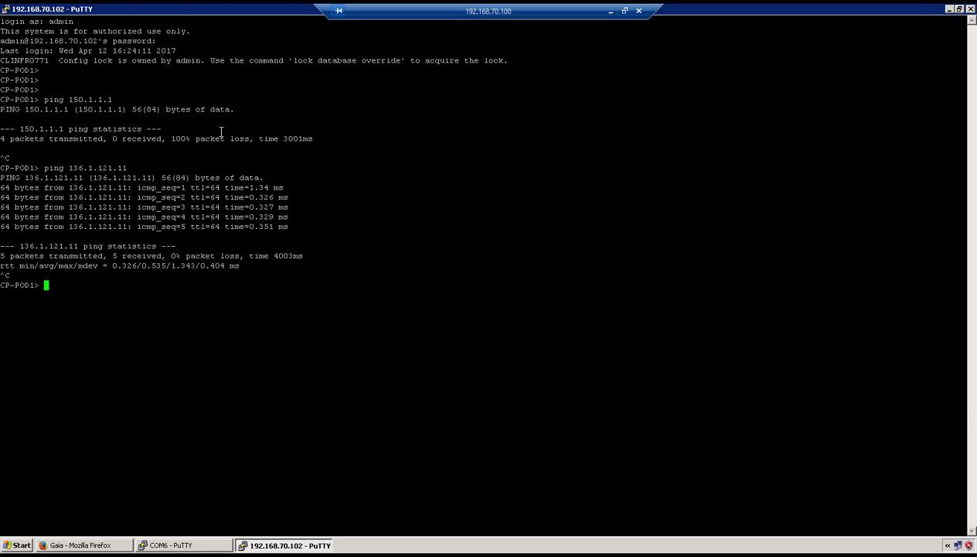
{"action": "type", "text": "ping 136.1.122.22"}
{"action": "key", "text": "Return"}
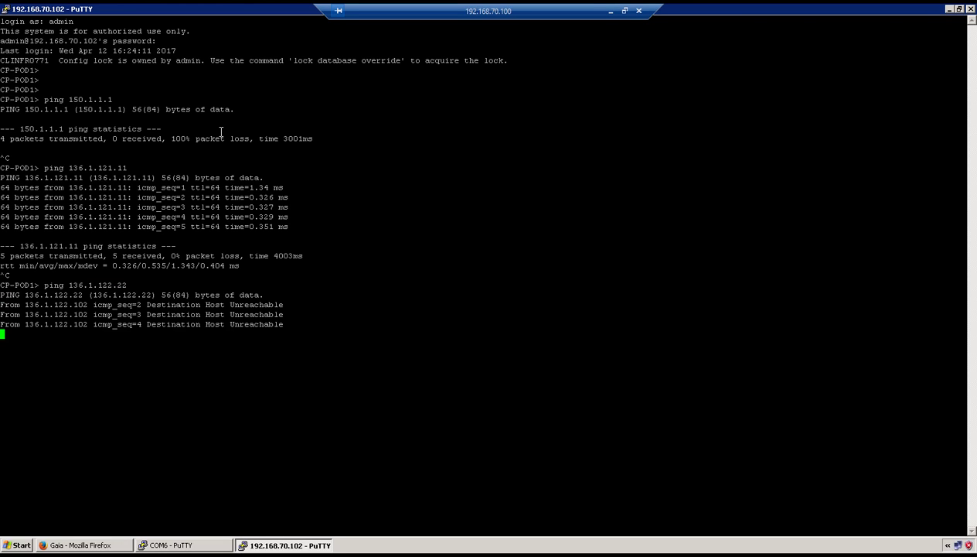
{"action": "key", "text": "ctrl+c"}
- Run 'show arp' on CP-POD1 to list the ARP table
{"action": "key", "text": "Return"}
{"action": "type", "text": "show i"}
{"action": "key", "text": "BackSpace"}
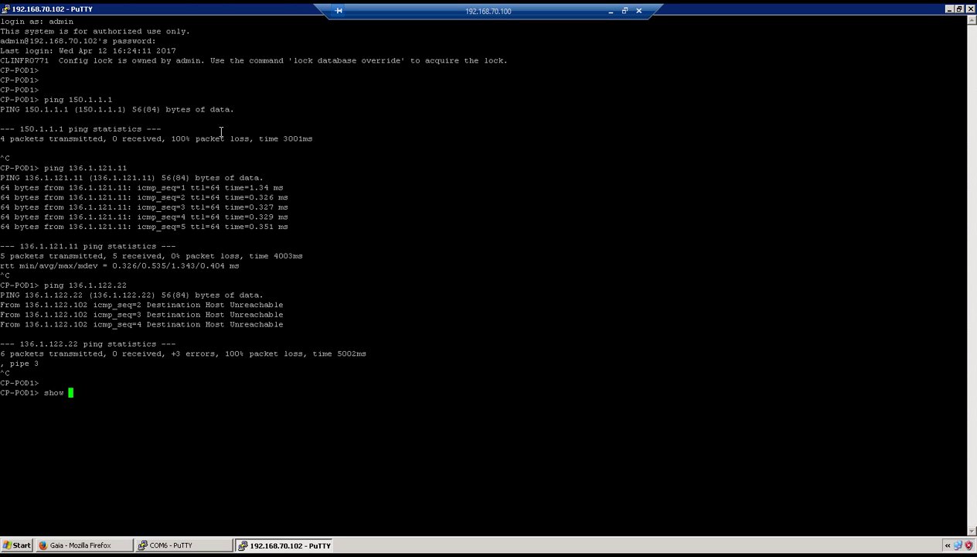
{"action": "type", "text": "arp"}
{"action": "key", "text": "Return"}
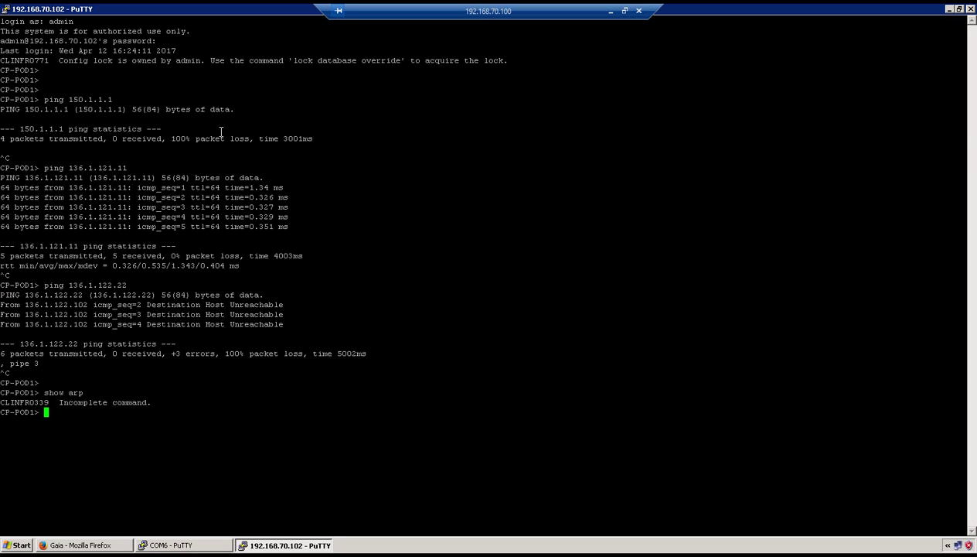
- Display the dynamic ARP table with 'show arp dynamic all' using Tab completion
{"action": "type", "text": "show ar"}
{"action": "key", "text": "Tab"}
{"action": "key", "text": "Tab"}
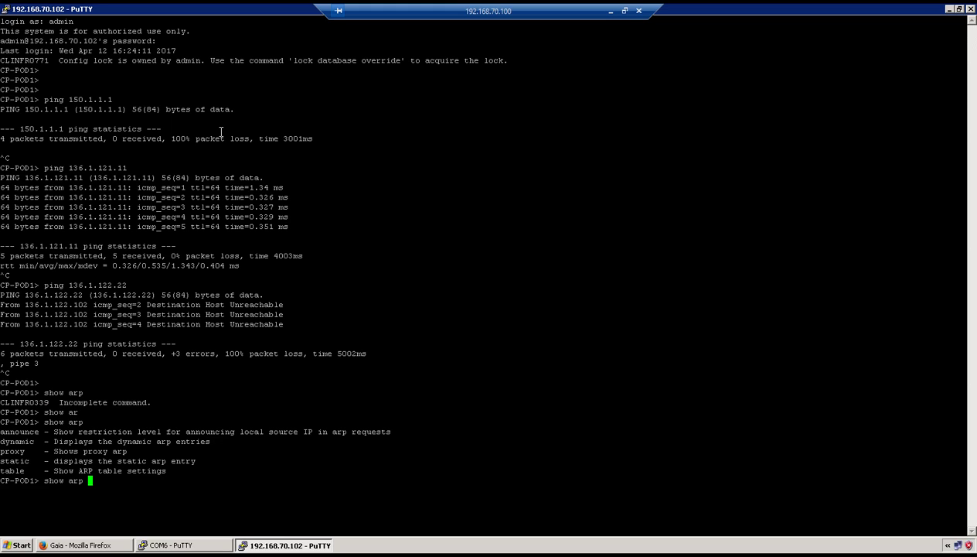
{"action": "type", "text": "dy"}
{"action": "key", "text": "Tab"}
{"action": "key", "text": "Tab"}
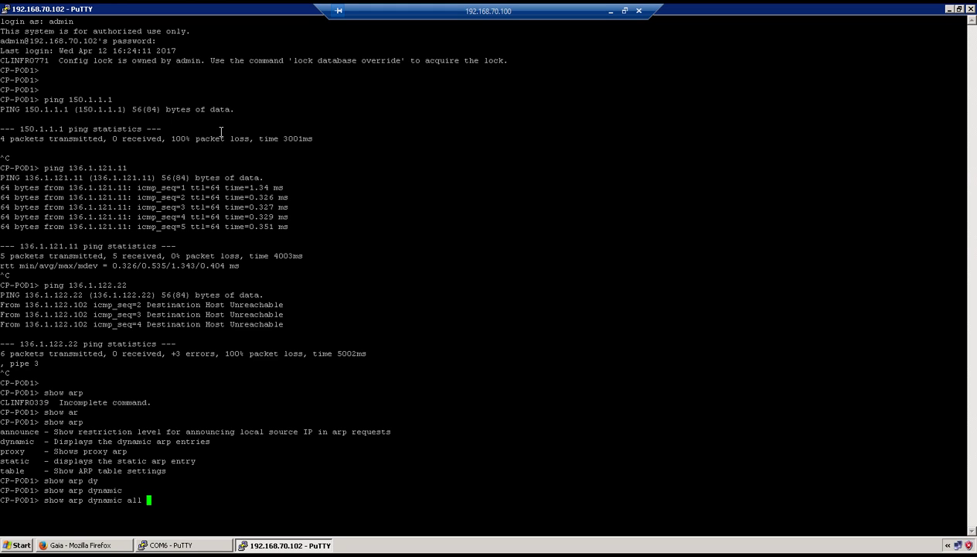
{"action": "key", "text": "Return"}
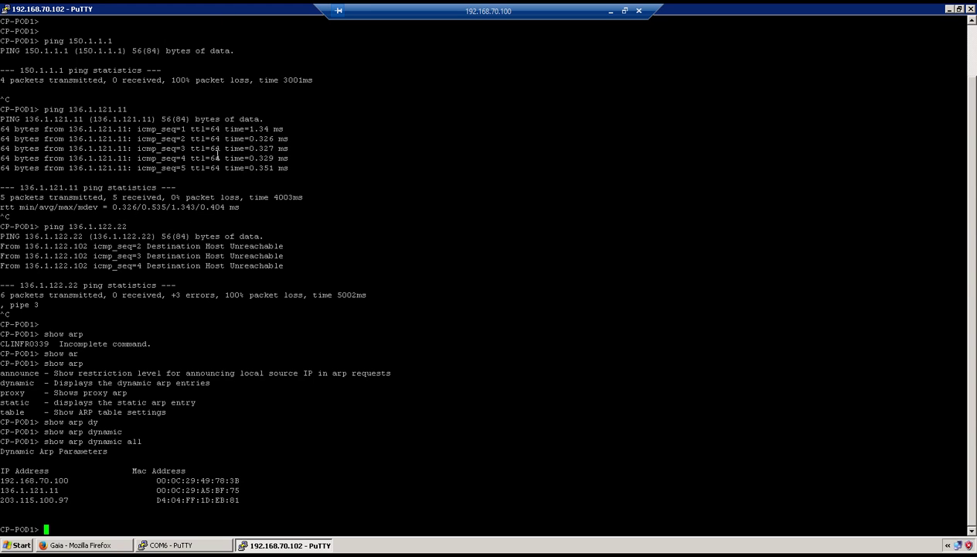
- Ping 8.8.8.8 from CP-POD1 and confirm 0% packet loss
{"action": "double_click", "coordinate": [30, 491]}
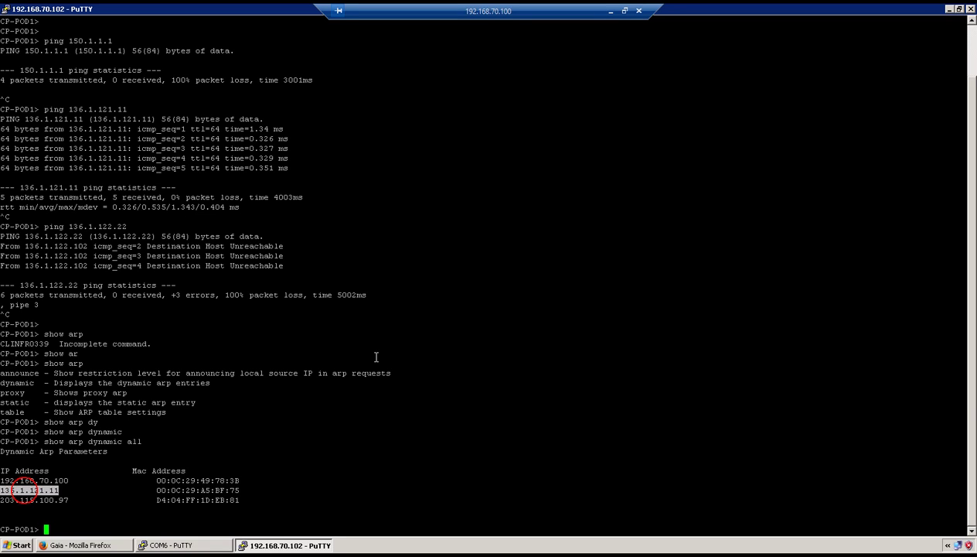
{"action": "key", "text": "Return"}
{"action": "key", "text": "Return"}
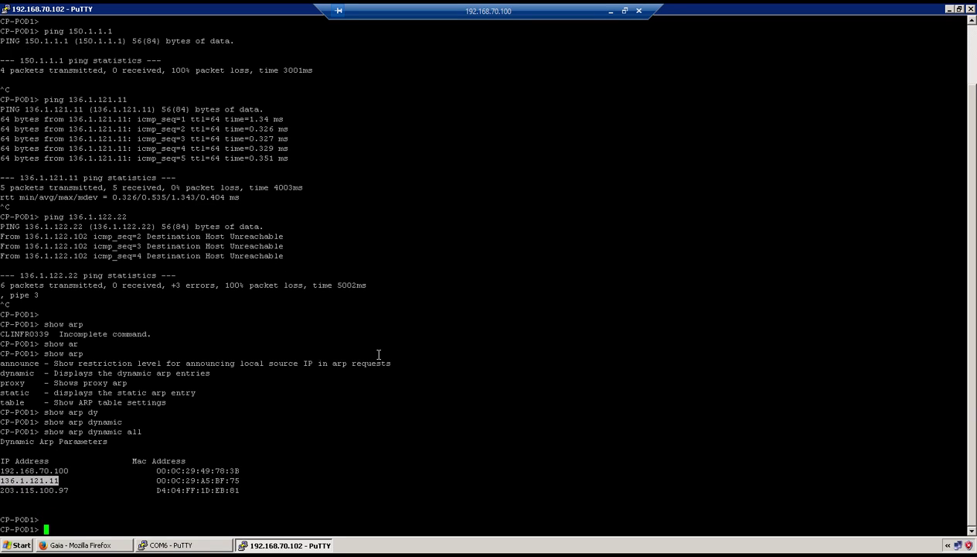
{"action": "type", "text": "ping 8.8.8.8."}
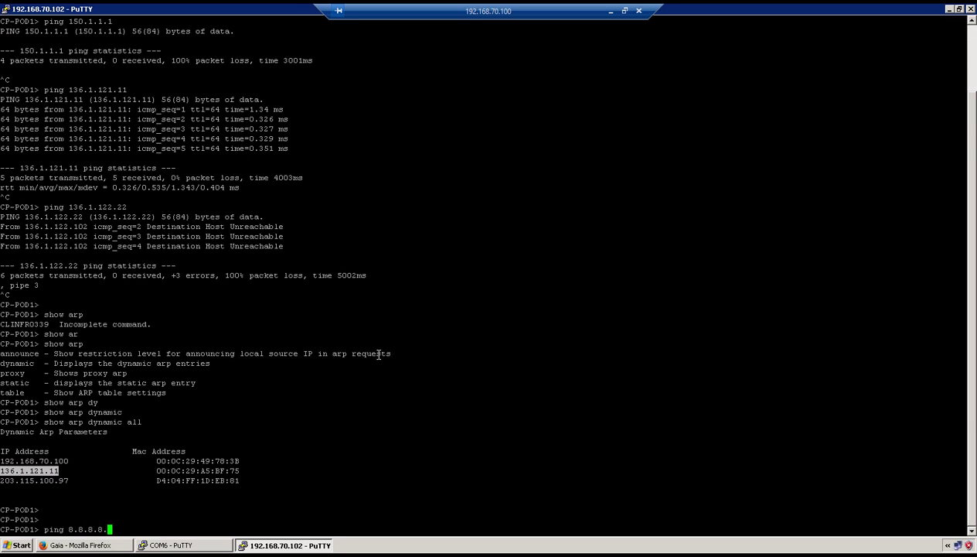
{"action": "key", "text": "BackSpace"}
{"action": "key", "text": "Return"}
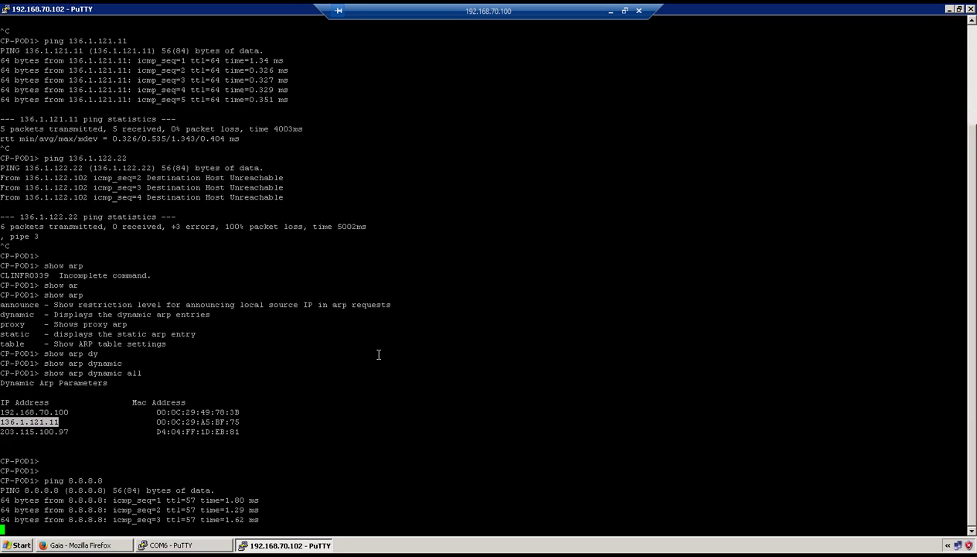
{"action": "key", "text": "ctrl+c"}
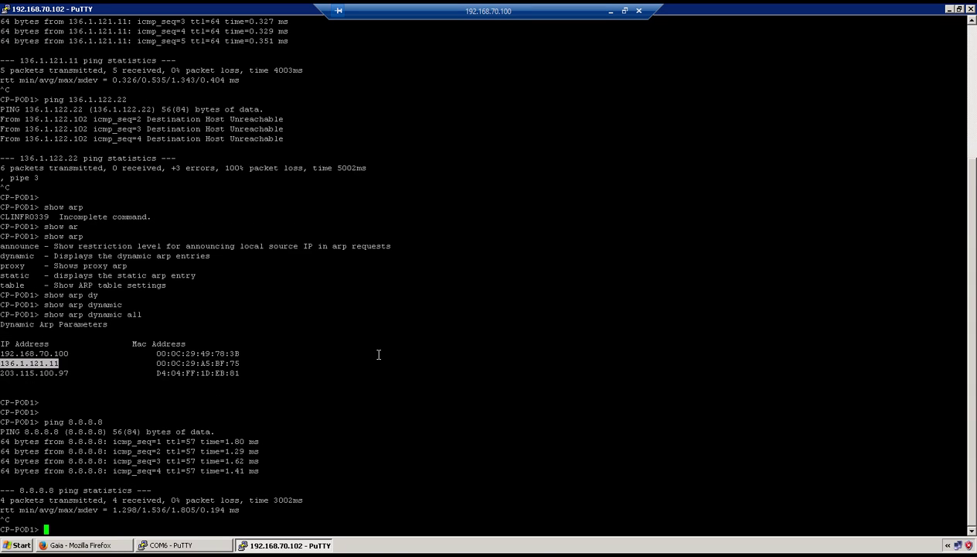
- Bring up the COM6 VyOS R2 router console
{"action": "key", "text": "Return"}
{"action": "key", "text": "Return"}
{"action": "type", "text": "ping"}
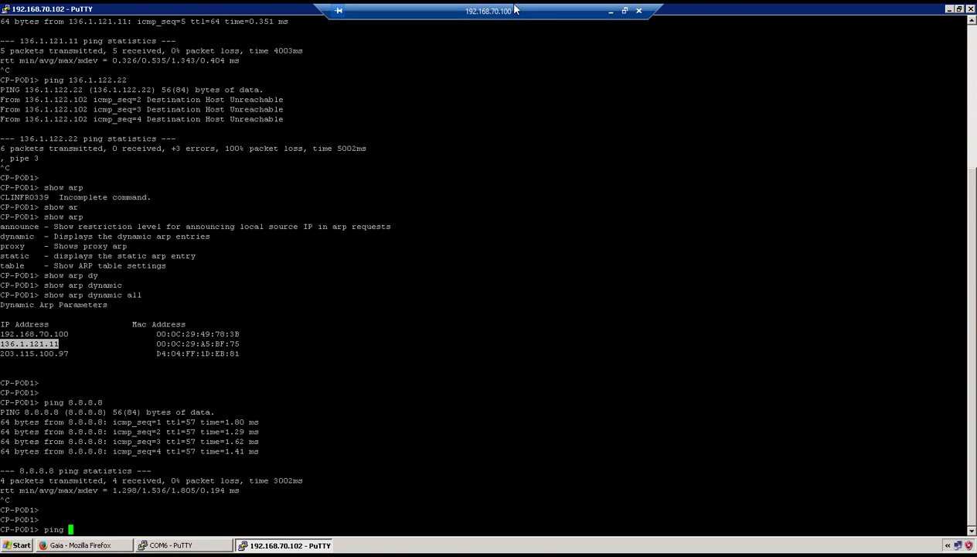
{"action": "left_click", "coordinate": [186, 545]}
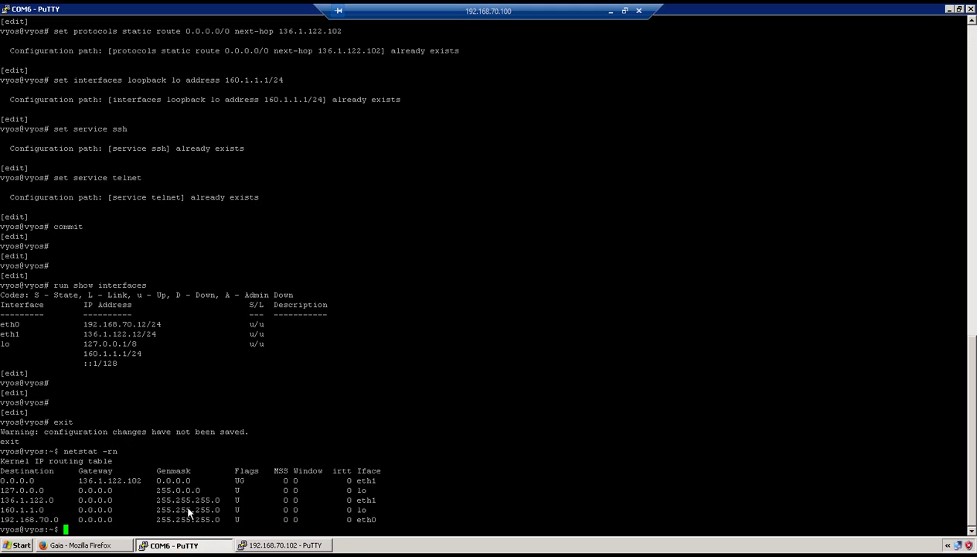
- Back on CP-POD1, ping R2's eth1 address 136.1.122.12 and confirm it replies
{"action": "double_click", "coordinate": [120, 334]}
{"action": "left_click", "coordinate": [286, 545]}
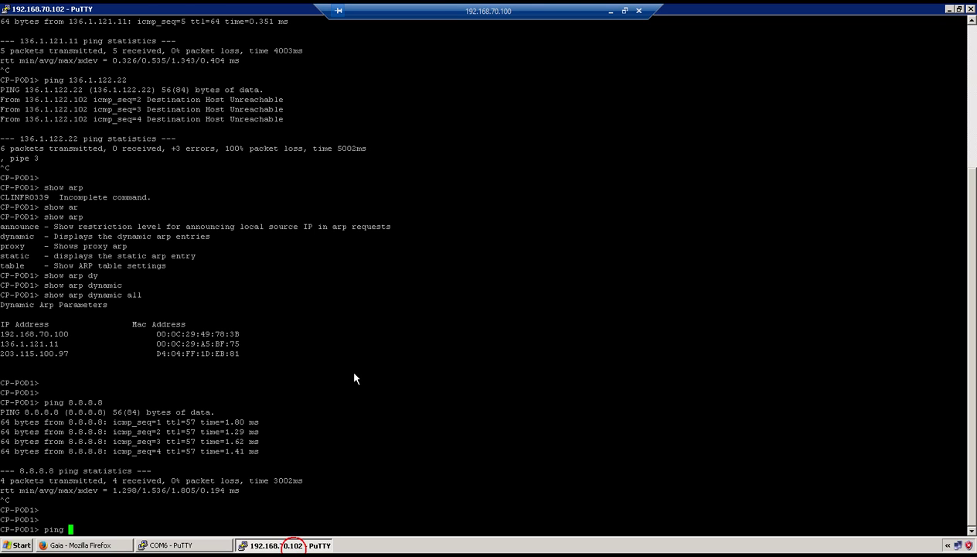
{"action": "key", "text": "Up"}
{"action": "key", "text": "Up"}
{"action": "key", "text": "Up"}
{"action": "key", "text": "Up"}
{"action": "key", "text": "Up"}
{"action": "key", "text": "Up"}
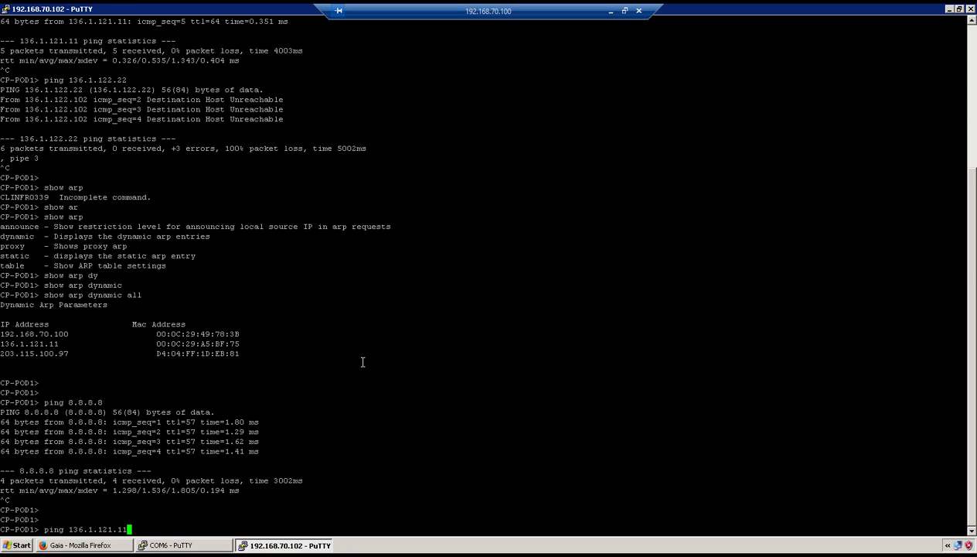
{"action": "key", "text": "BackSpace"}
{"action": "key", "text": "BackSpace"}
{"action": "type", "text": "12"}
{"action": "key", "text": "Return"}
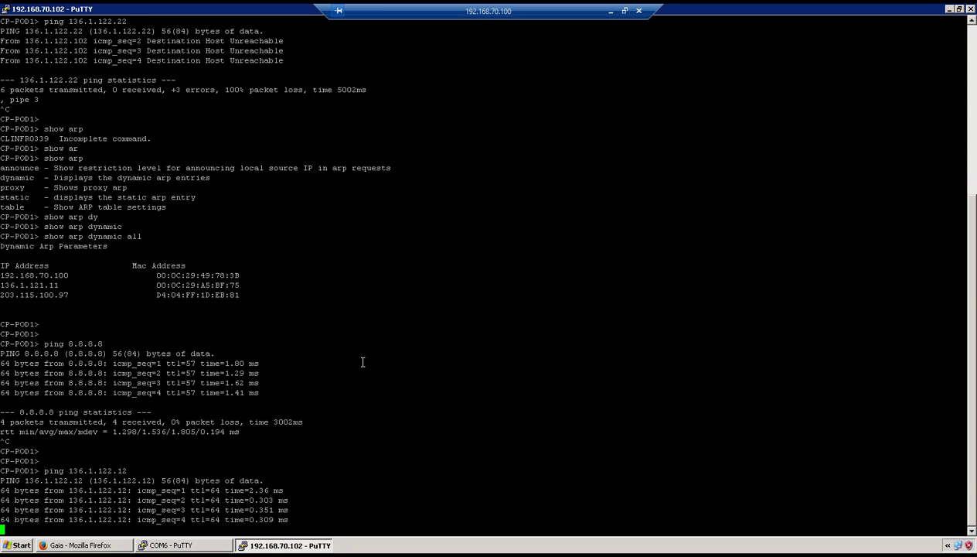
{"action": "key", "text": "ctrl+c"}
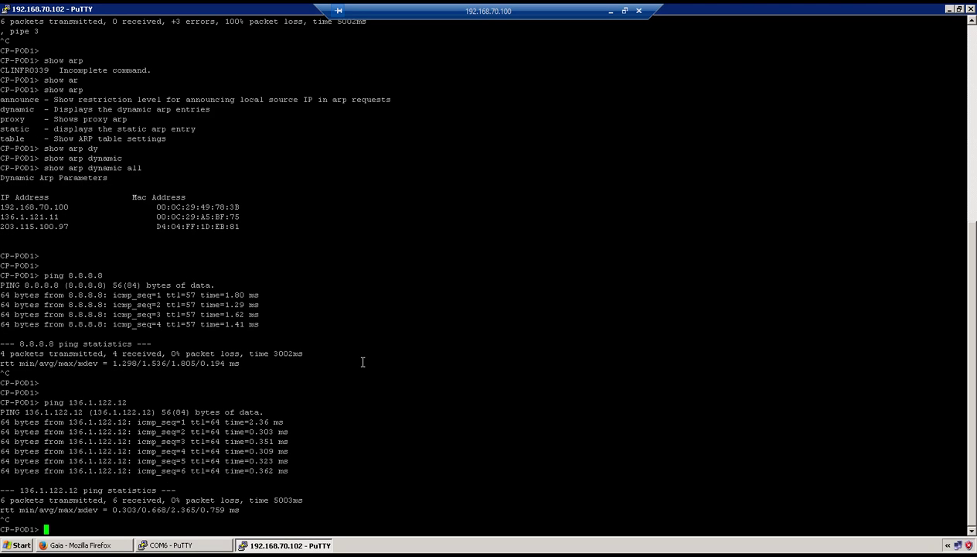
{"action": "key", "text": "Return"}
{"action": "key", "text": "Return"}
- Ping 150.1.1.1, which still fails, then start a ping to 160.1.1.1
{"action": "type", "text": "ping 150.1.1.1"}
{"action": "key", "text": "Return"}
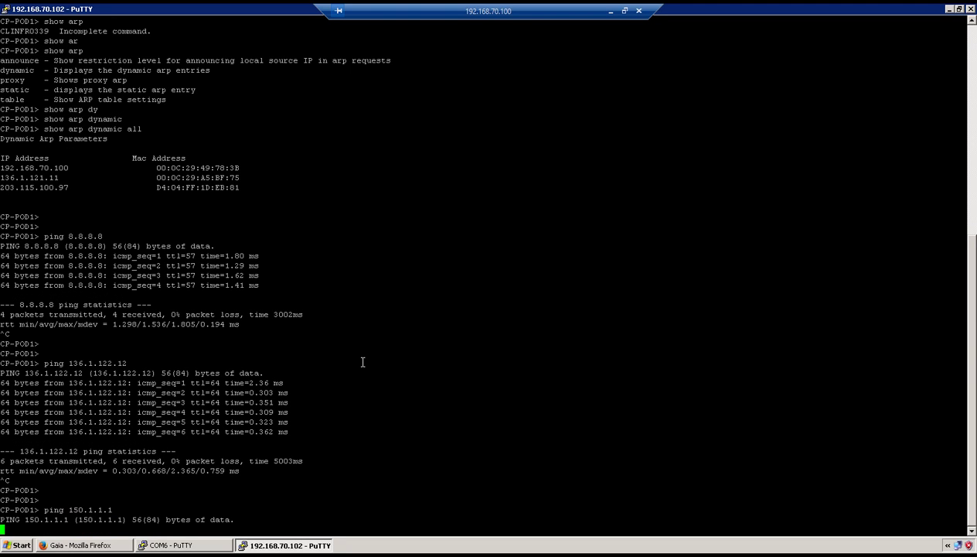
{"action": "key", "text": "ctrl+c"}
{"action": "type", "text": "p"}
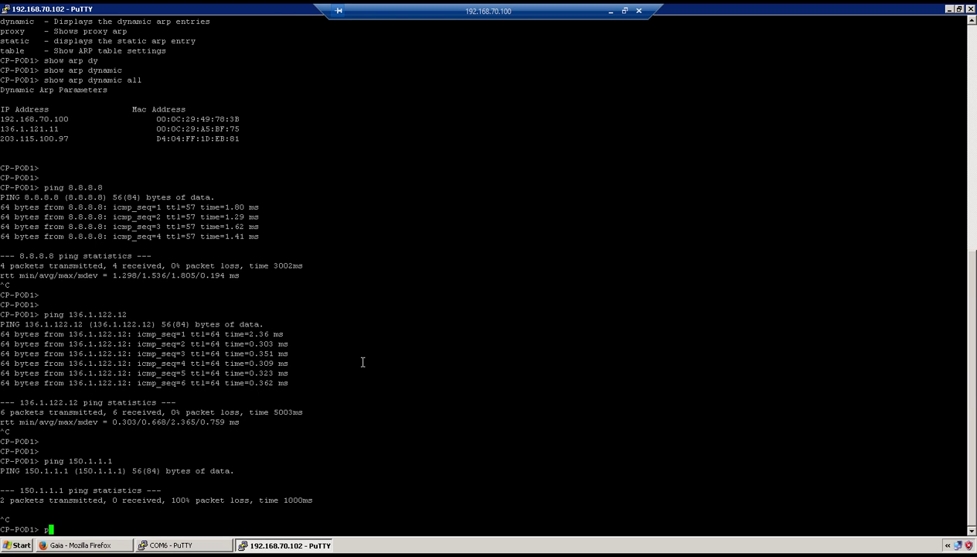
{"action": "type", "text": "ing 160.1.1.1."}
{"action": "key", "text": "BackSpace"}
{"action": "key", "text": "Return"}
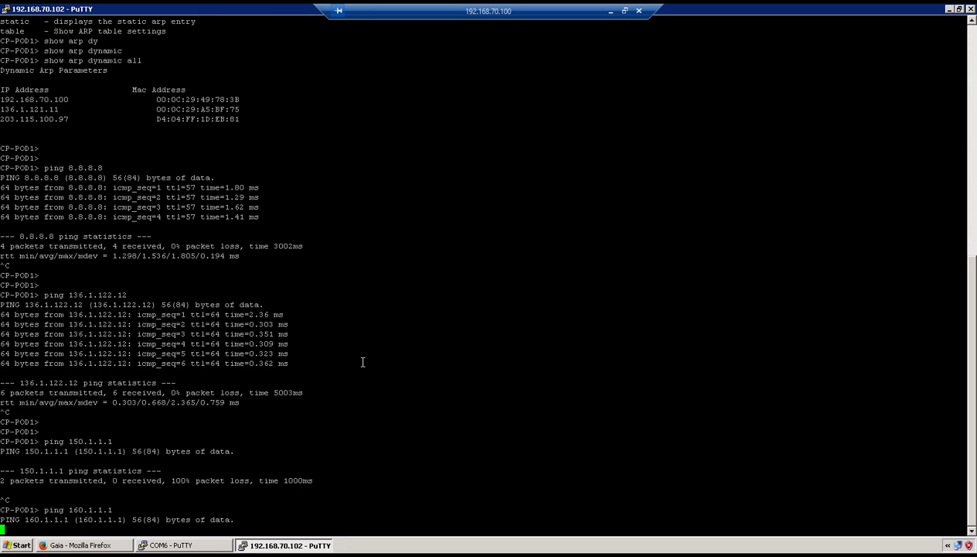